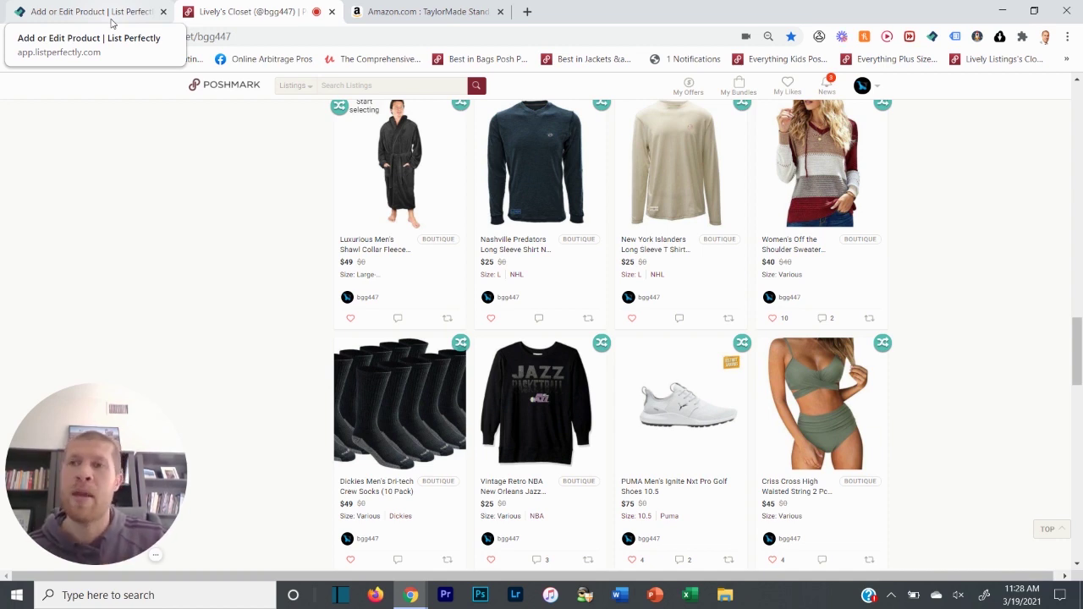
- Copy the TaylorMade Stand 8.0 Bag from its Amazon product page to a Facebook Marketplace listing
{"action": "left_click", "coordinate": [112, 20]}
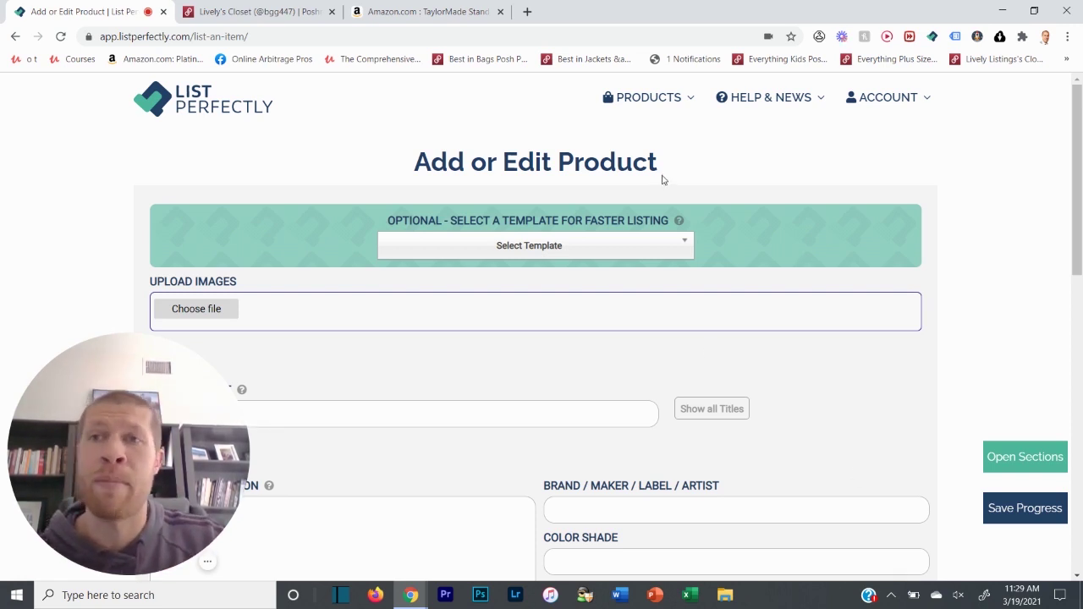
{"action": "left_click", "coordinate": [444, 9]}
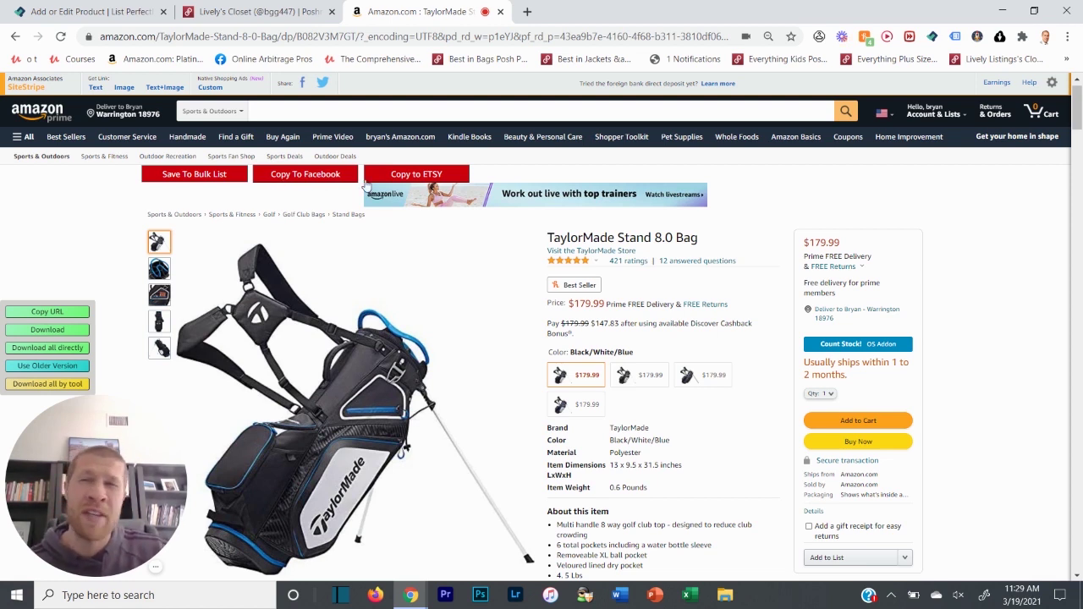
{"action": "left_click", "coordinate": [309, 179]}
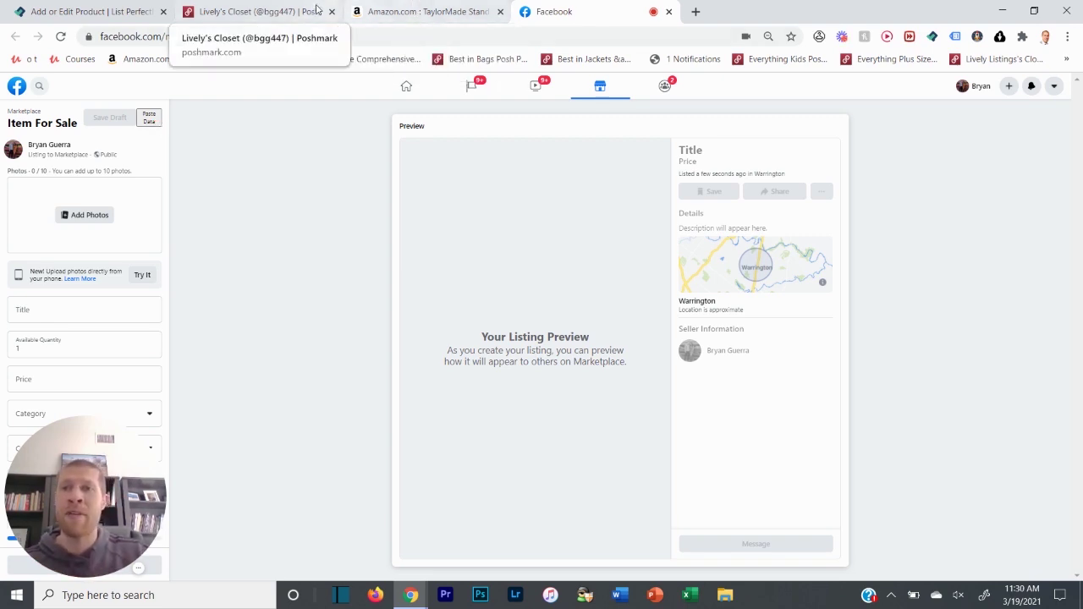
- Close the Facebook Marketplace form and the Amazon product page, and return to the List Perfectly product form
{"action": "left_click", "coordinate": [254, 12]}
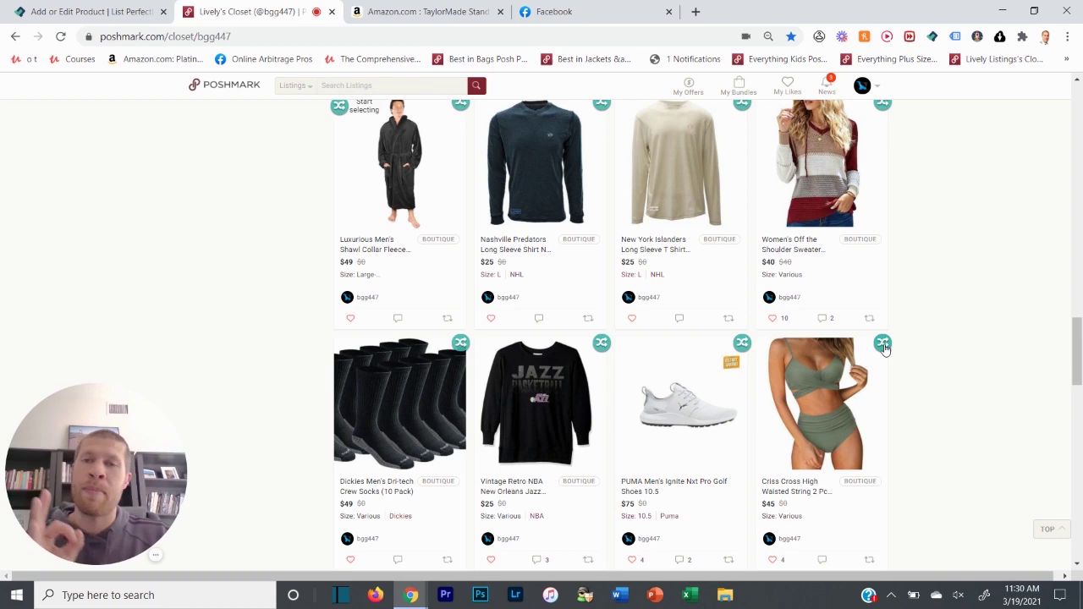
{"action": "left_click", "coordinate": [423, 11]}
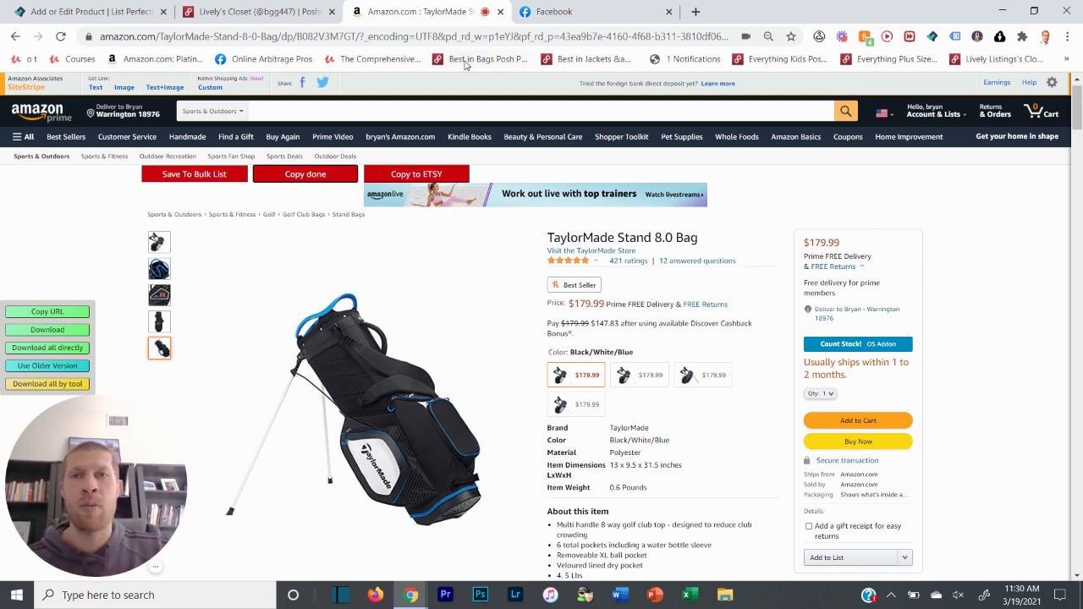
{"action": "left_click", "coordinate": [545, 10]}
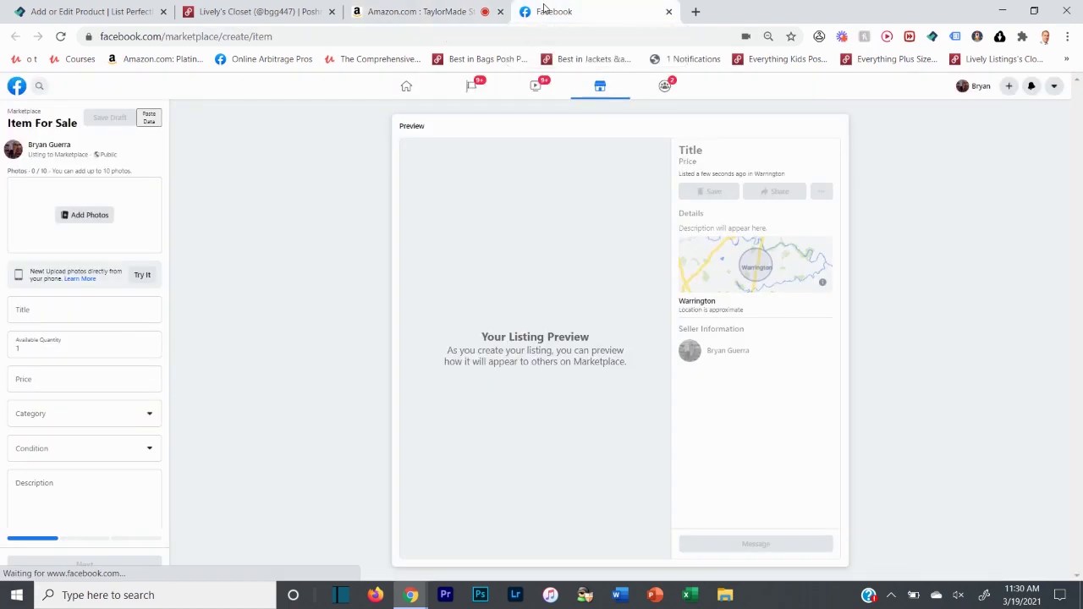
{"action": "left_click", "coordinate": [668, 11]}
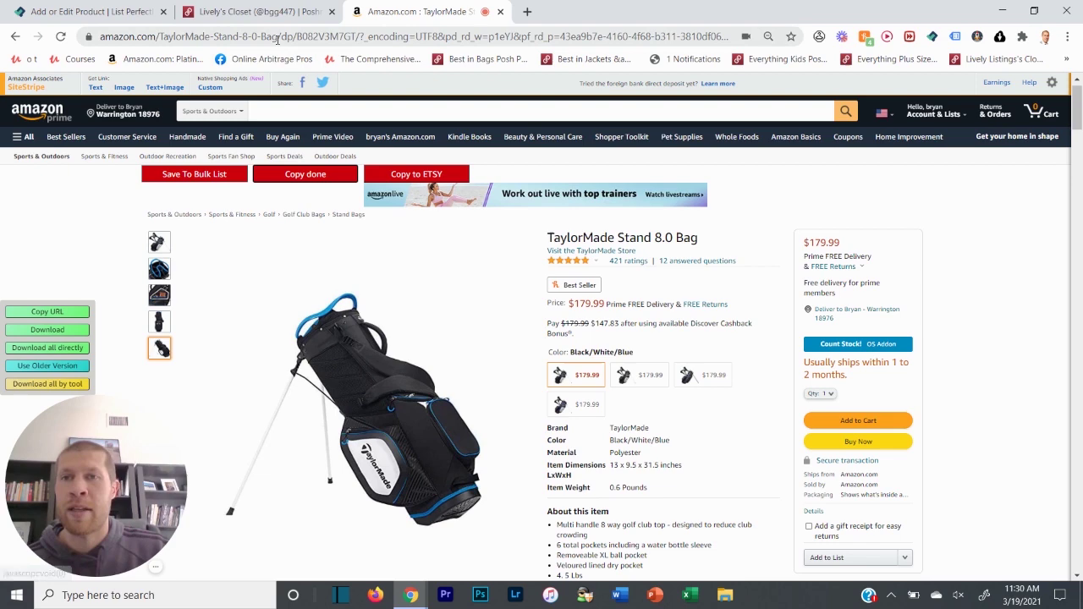
{"action": "left_click", "coordinate": [501, 12]}
{"action": "left_click", "coordinate": [93, 11]}
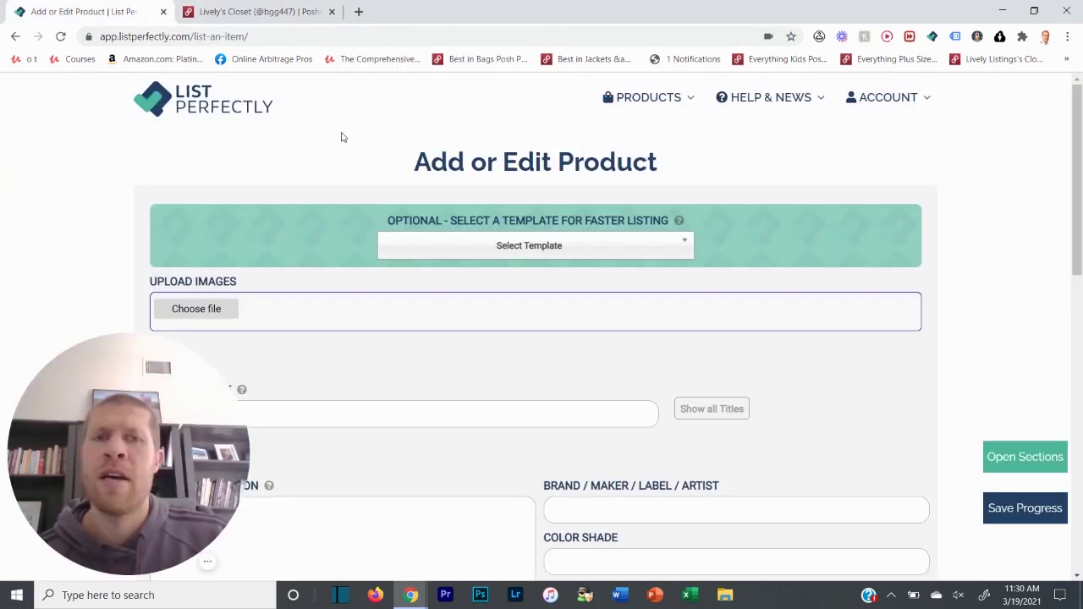
- View the available templates for a new product in List Perfectly without choosing one
{"action": "scroll", "coordinate": [462, 138], "scroll_direction": "down", "scroll_amount": 1}
{"action": "scroll", "coordinate": [511, 137], "scroll_direction": "up", "scroll_amount": 1}
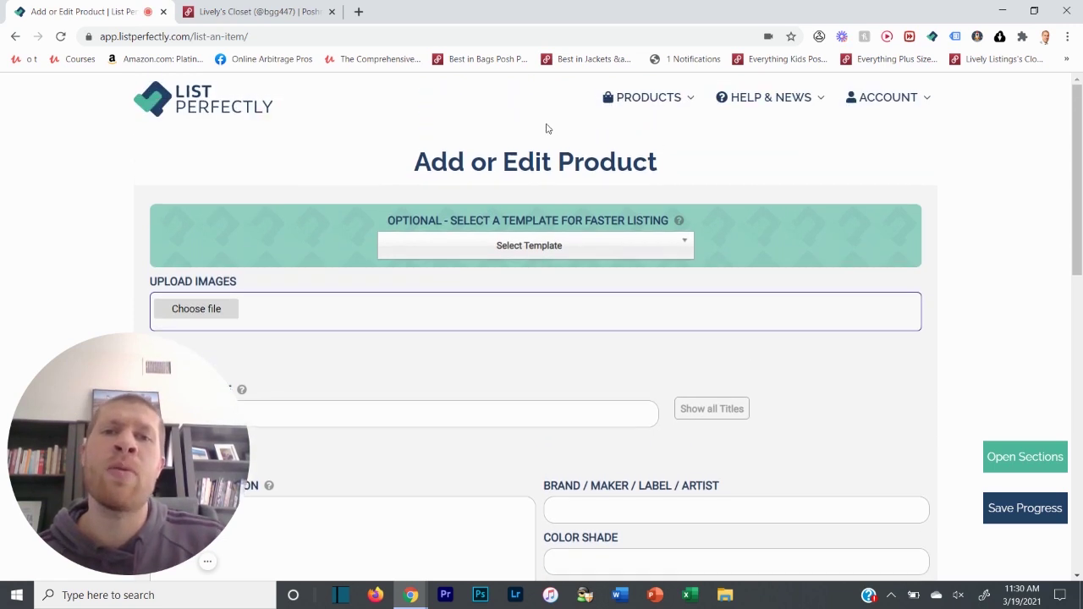
{"action": "mouse_move", "coordinate": [622, 114]}
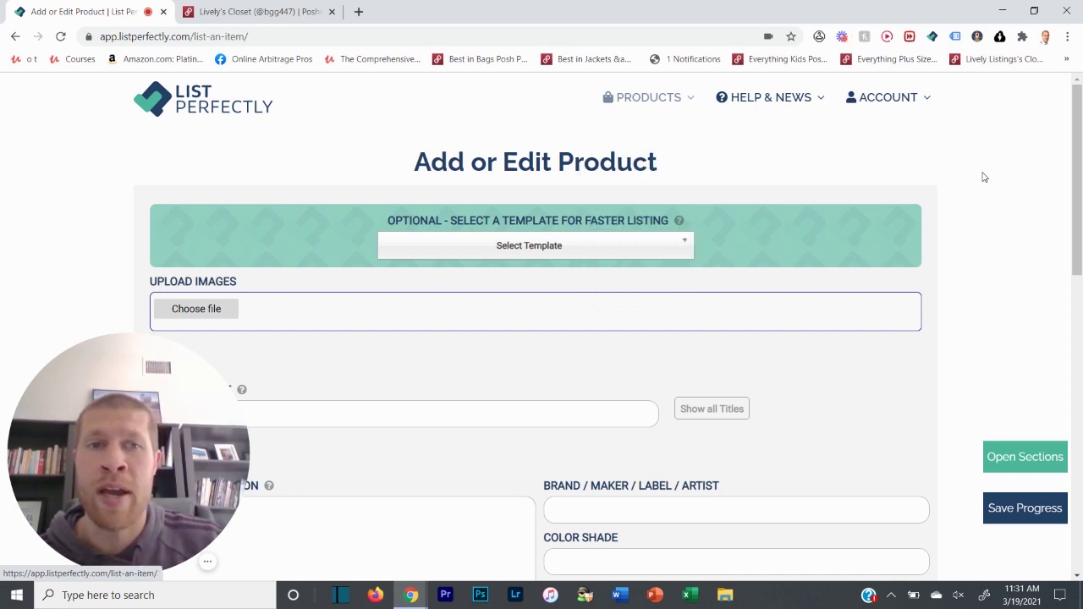
{"action": "scroll", "coordinate": [665, 193], "scroll_direction": "down", "scroll_amount": 1}
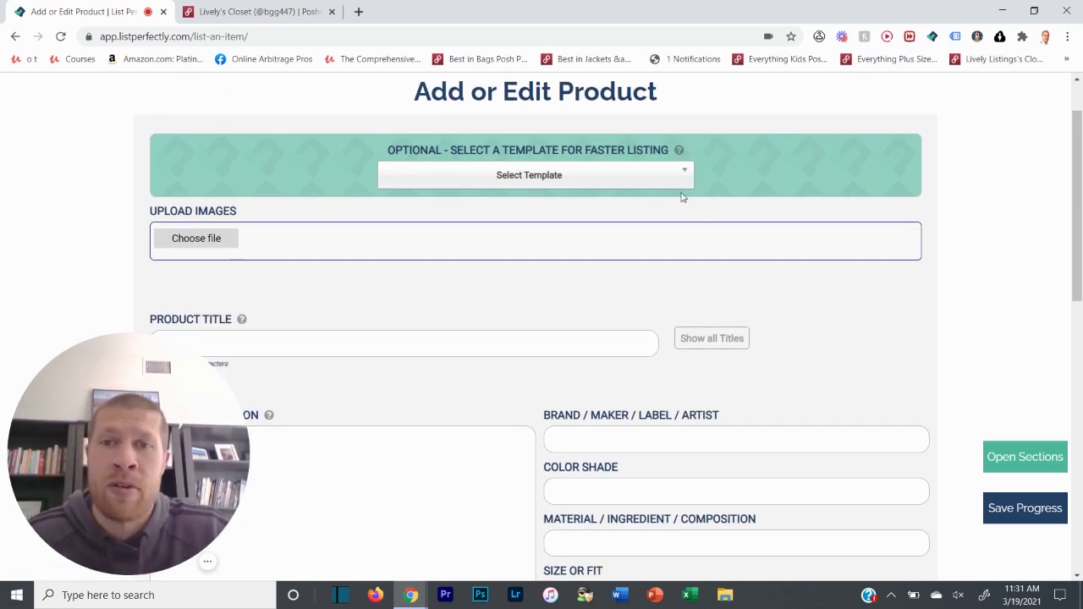
{"action": "left_click", "coordinate": [646, 181]}
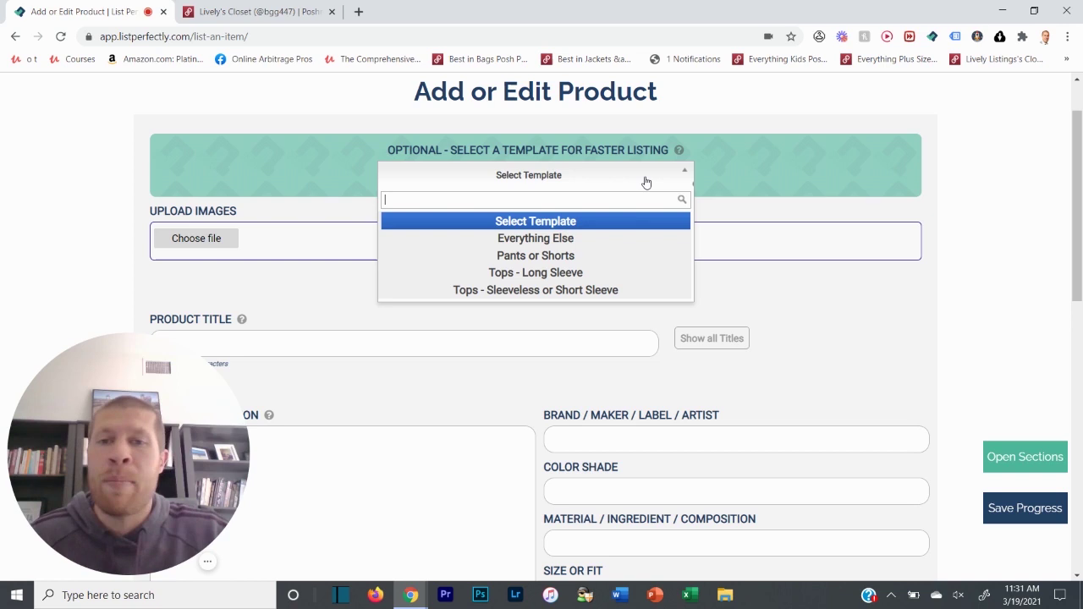
{"action": "left_click", "coordinate": [645, 181]}
- Examine the product form's image, title, description, attribute, pricing, inventory and seller notes sections
{"action": "scroll", "coordinate": [941, 156], "scroll_direction": "down", "scroll_amount": 1}
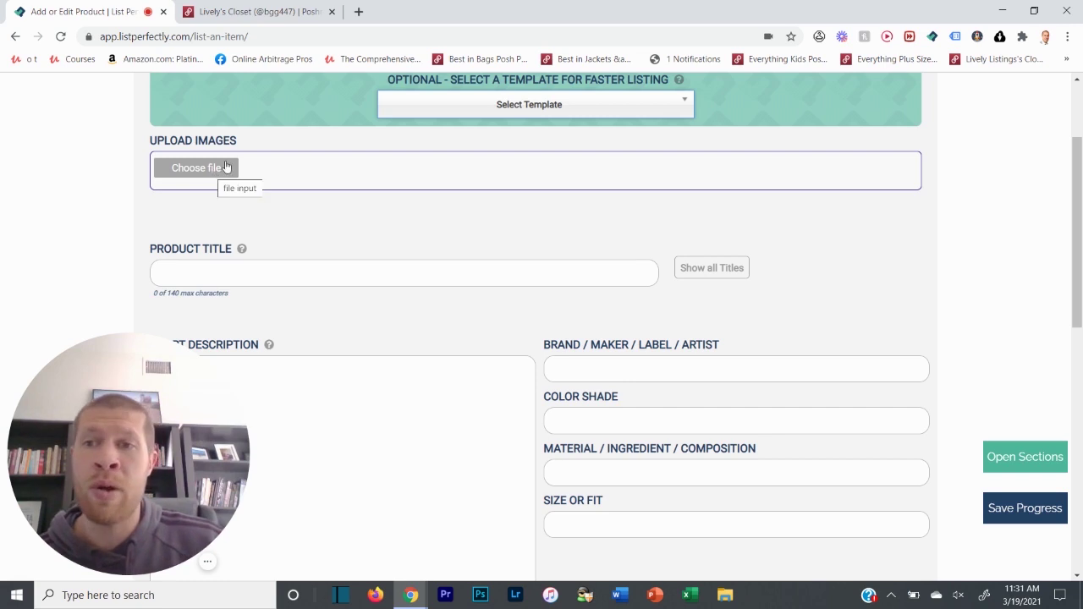
{"action": "scroll", "coordinate": [226, 167], "scroll_direction": "down", "scroll_amount": 1}
{"action": "scroll", "coordinate": [364, 152], "scroll_direction": "down", "scroll_amount": 2}
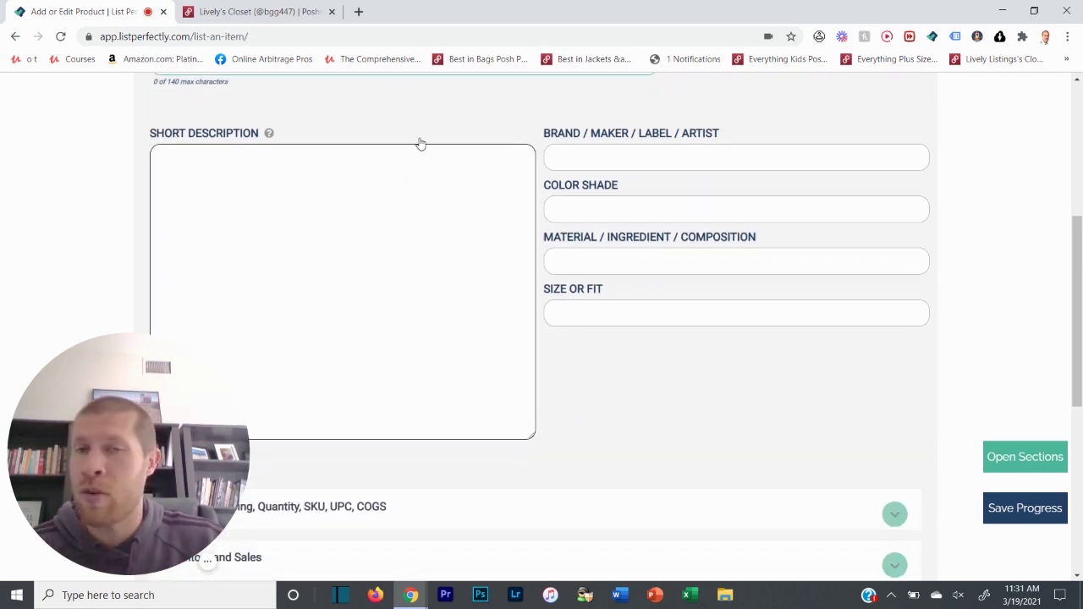
{"action": "left_click", "coordinate": [395, 175]}
{"action": "scroll", "coordinate": [601, 212], "scroll_direction": "down", "scroll_amount": 1}
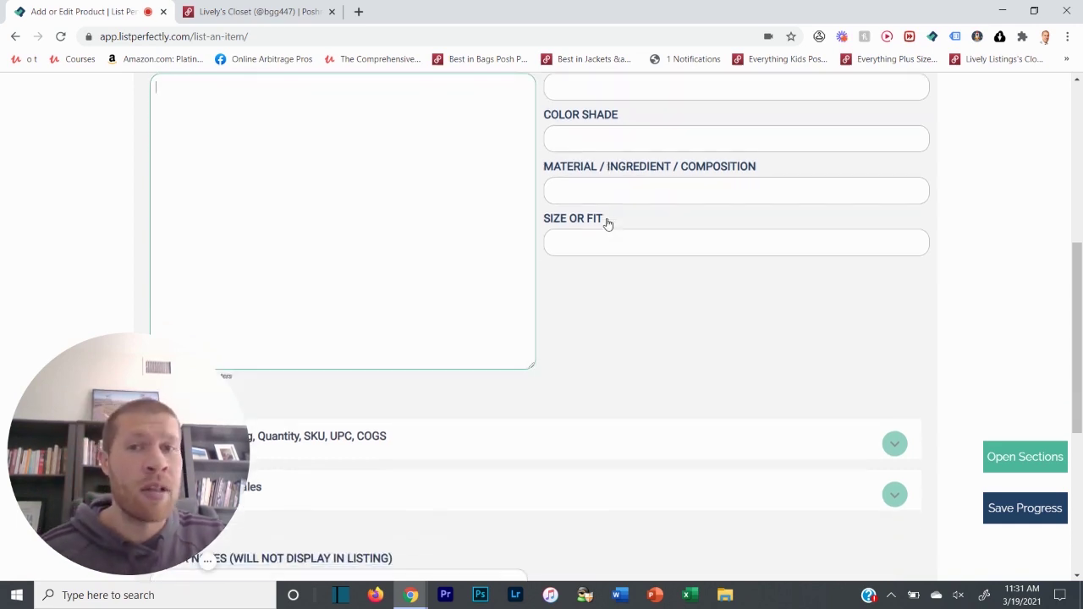
{"action": "scroll", "coordinate": [550, 273], "scroll_direction": "down", "scroll_amount": 3}
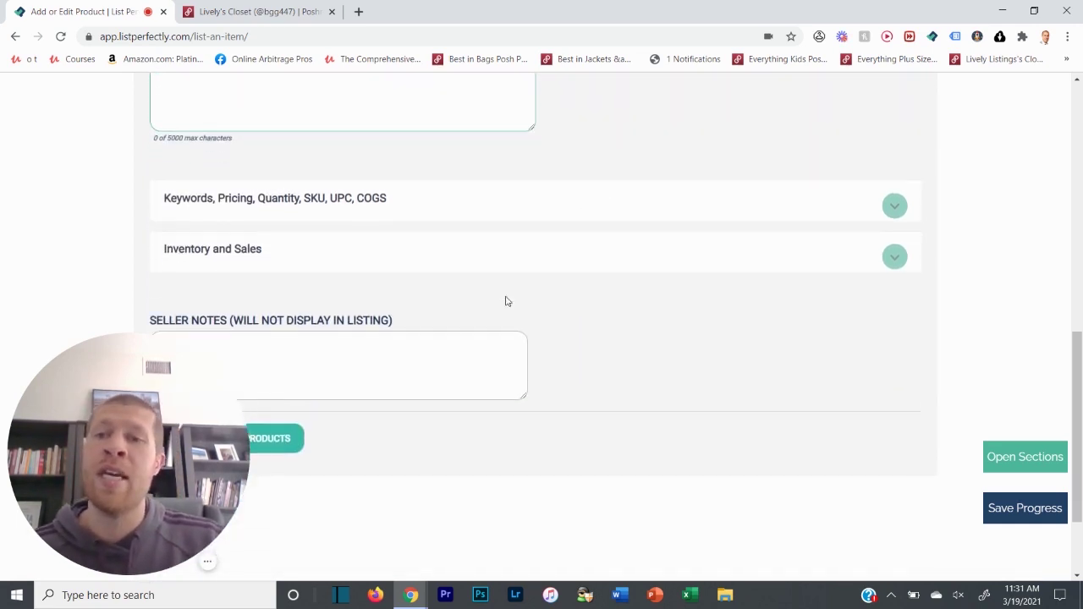
{"action": "scroll", "coordinate": [474, 288], "scroll_direction": "down", "scroll_amount": 2}
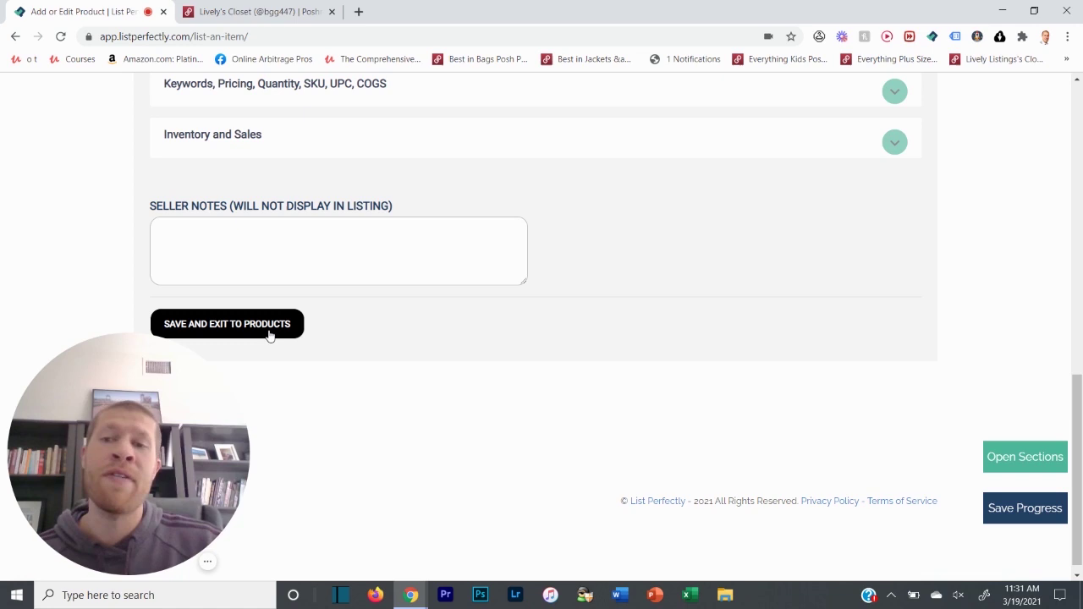
{"action": "scroll", "coordinate": [628, 358], "scroll_direction": "up", "scroll_amount": 10}
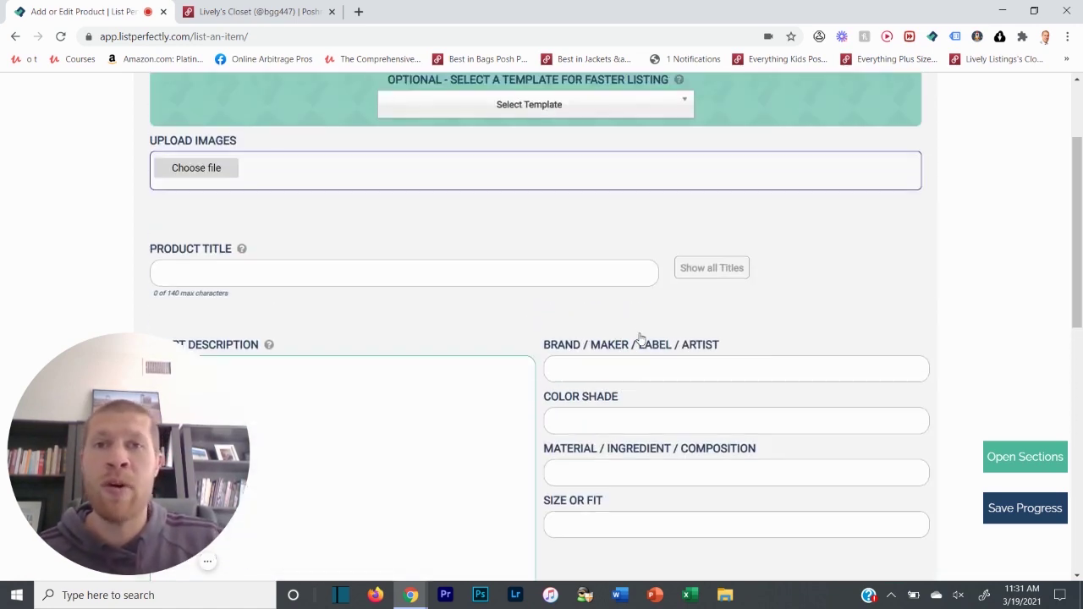
{"action": "mouse_move", "coordinate": [654, 102]}
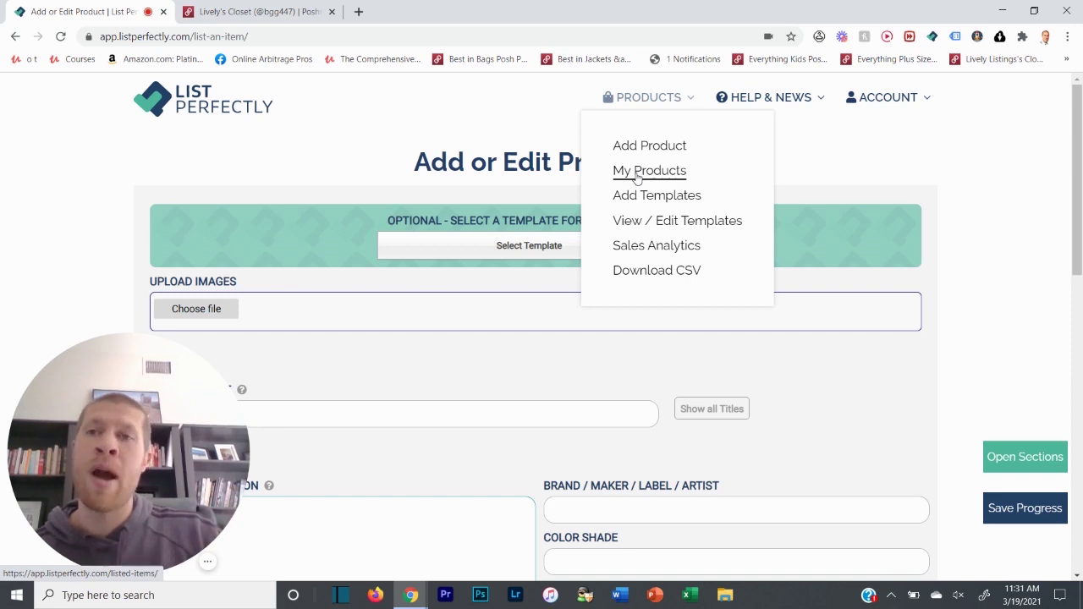
- Copy the green Criss Cross High Waisted swimsuit listing from the Poshmark closet to Mercari
{"action": "left_click", "coordinate": [282, 10]}
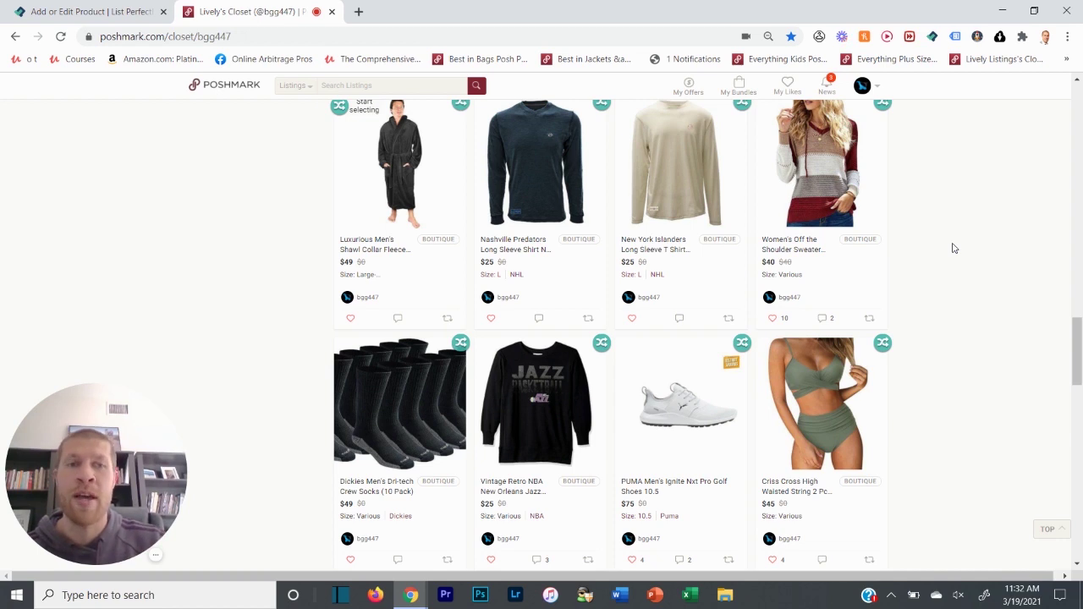
{"action": "scroll", "coordinate": [942, 297], "scroll_direction": "down", "scroll_amount": 1}
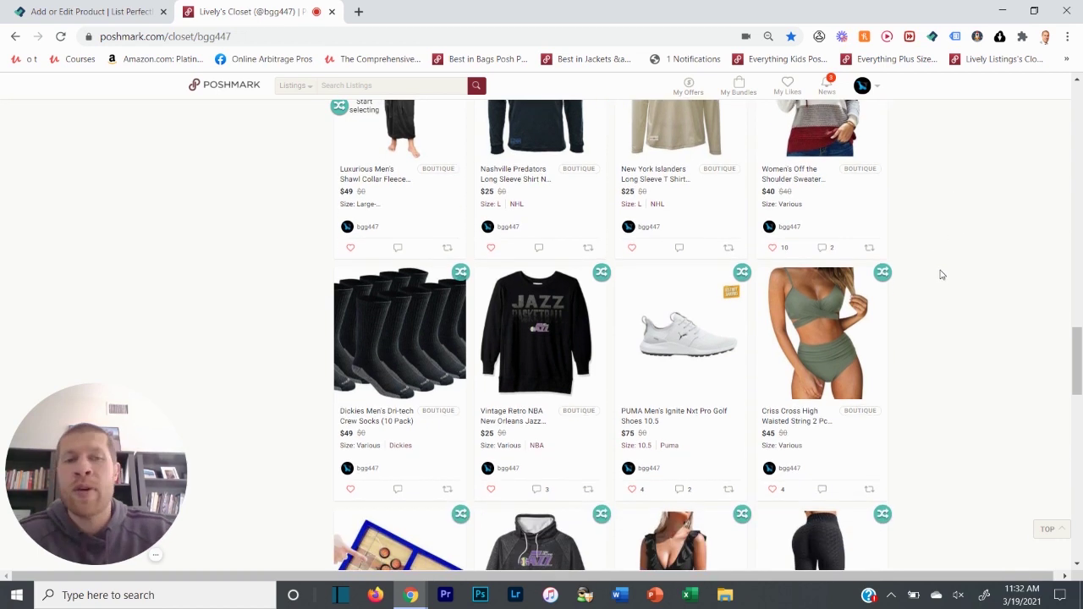
{"action": "scroll", "coordinate": [942, 269], "scroll_direction": "down", "scroll_amount": 1}
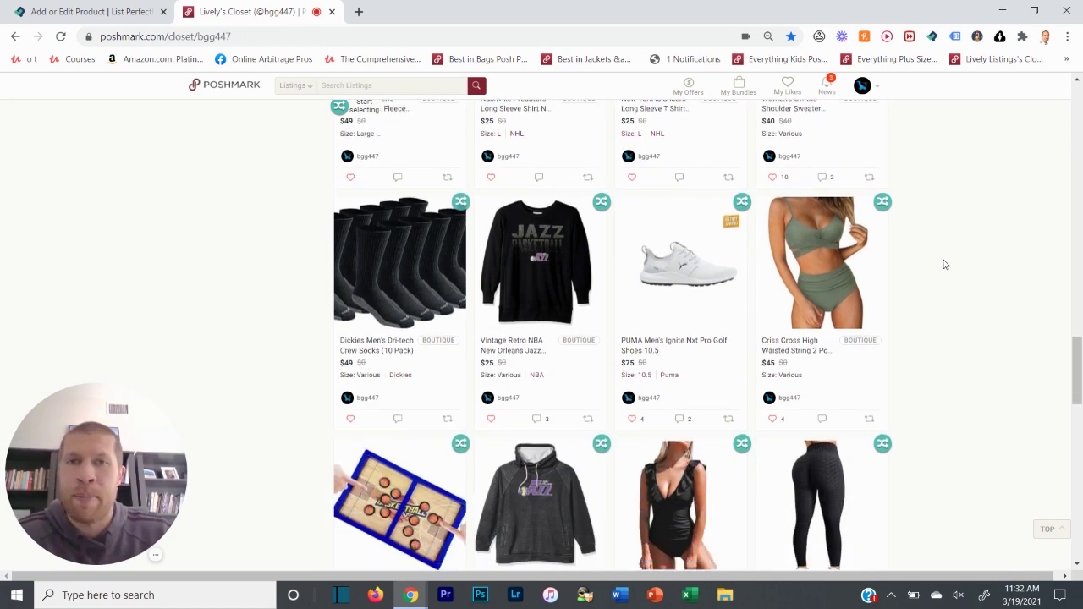
{"action": "left_click", "coordinate": [881, 204]}
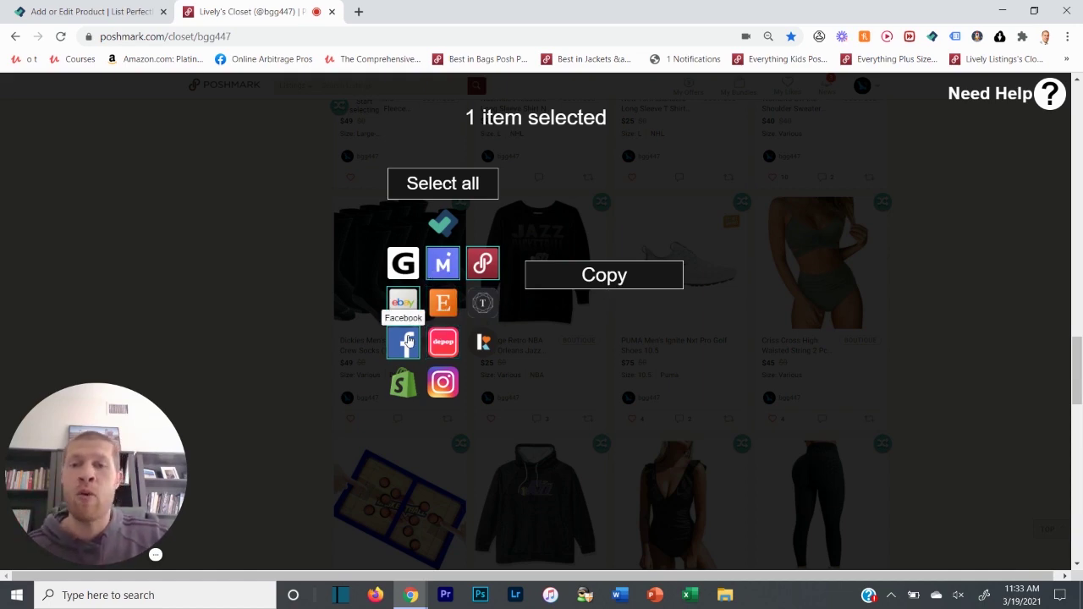
{"action": "left_click", "coordinate": [939, 218]}
{"action": "left_click", "coordinate": [881, 203]}
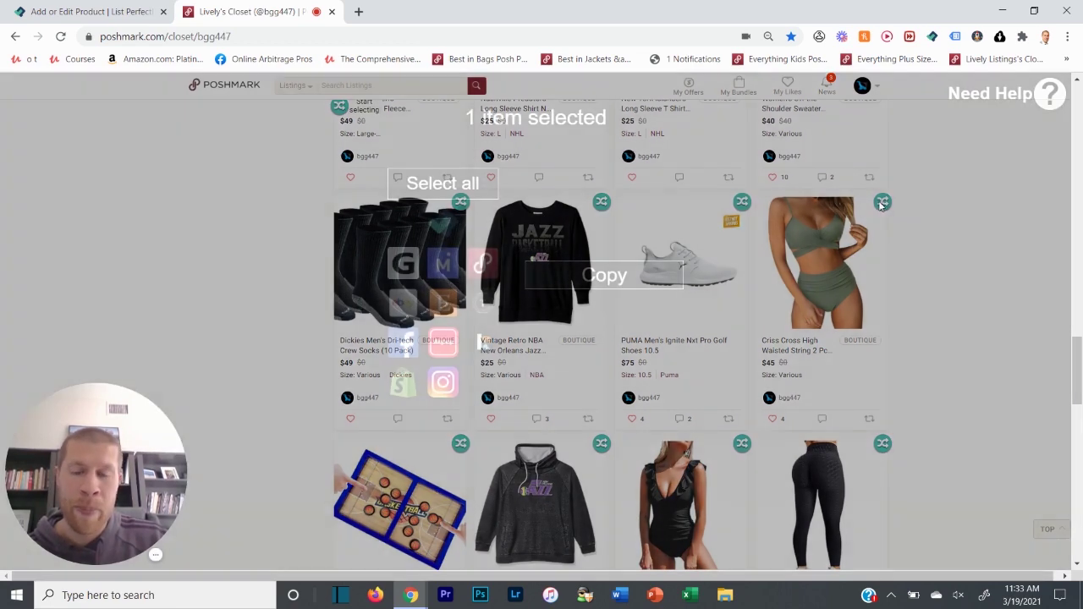
{"action": "left_click", "coordinate": [442, 263]}
{"action": "left_click", "coordinate": [561, 281]}
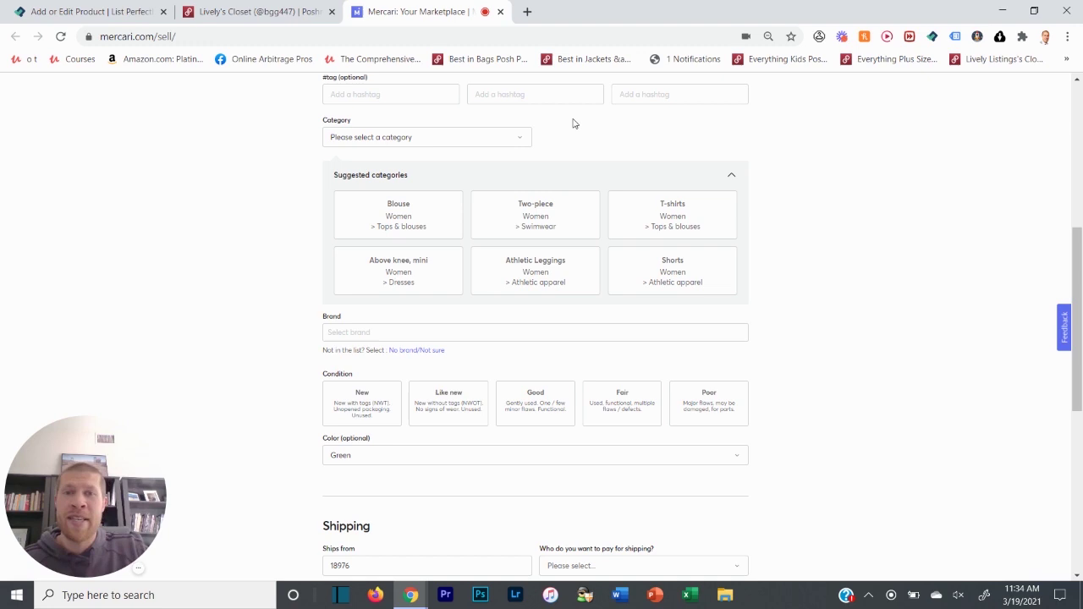
- Review the photos, title, description and category fields of the Mercari listing against the List Perfectly product form
{"action": "scroll", "coordinate": [645, 245], "scroll_direction": "up", "scroll_amount": 3}
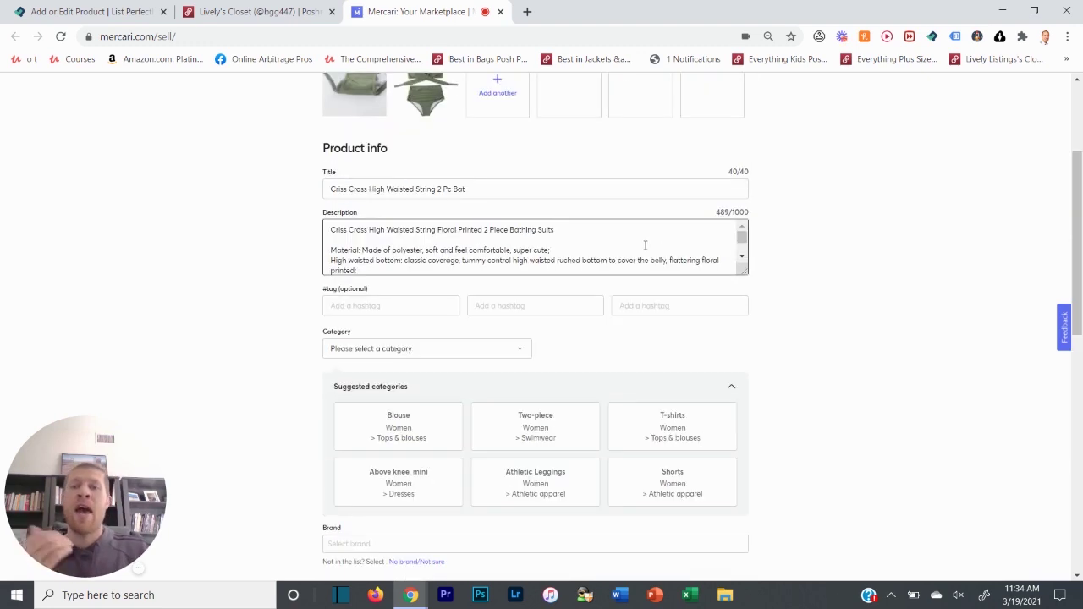
{"action": "scroll", "coordinate": [635, 279], "scroll_direction": "up", "scroll_amount": 2}
{"action": "scroll", "coordinate": [593, 313], "scroll_direction": "down", "scroll_amount": 4}
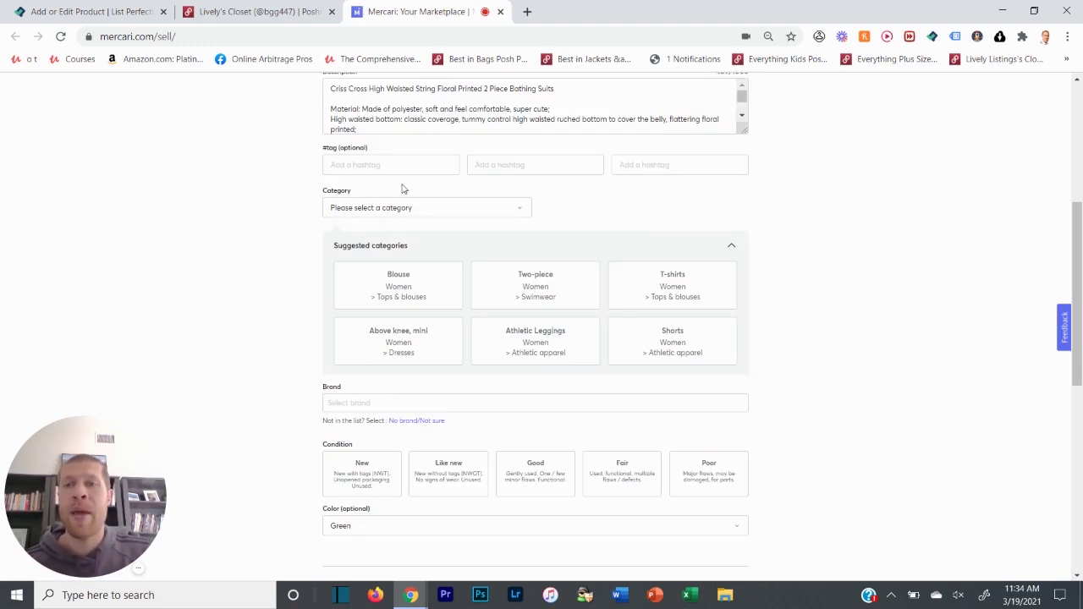
{"action": "scroll", "coordinate": [456, 191], "scroll_direction": "up", "scroll_amount": 1}
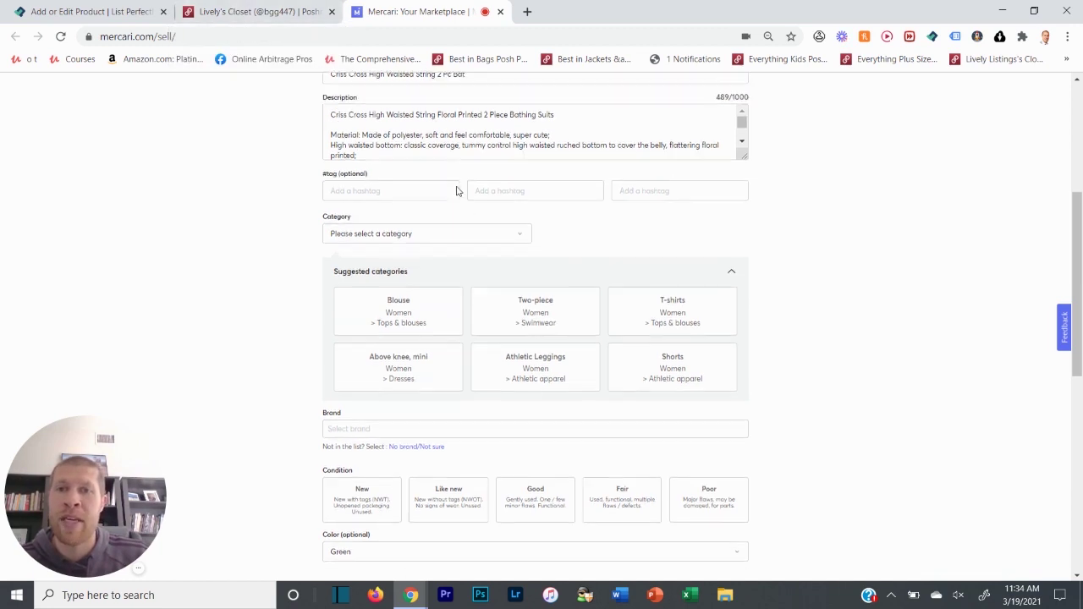
{"action": "scroll", "coordinate": [456, 191], "scroll_direction": "up", "scroll_amount": 3}
{"action": "left_click", "coordinate": [91, 11]}
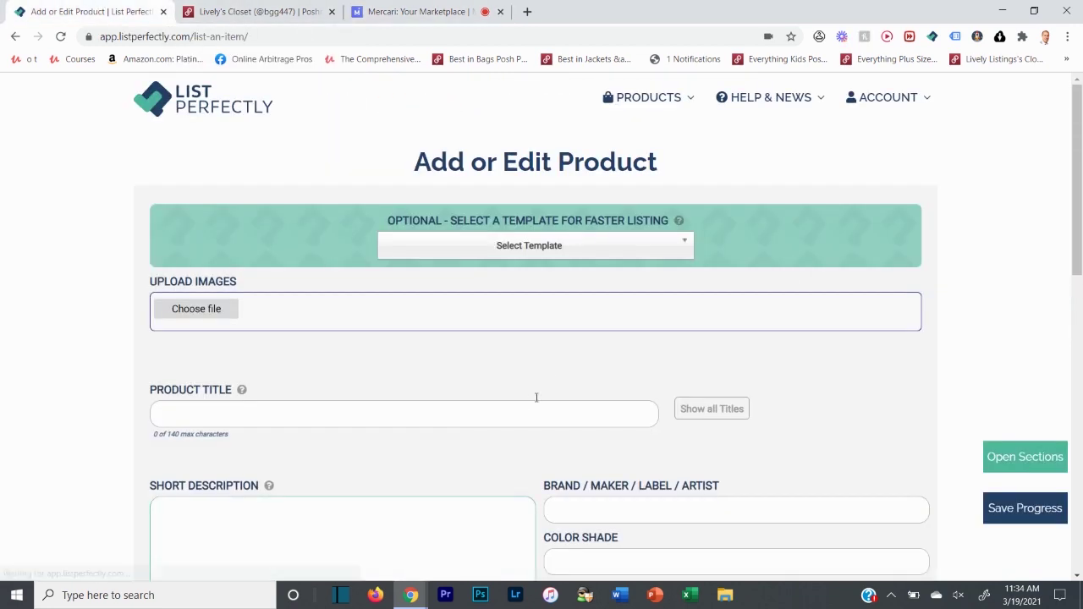
{"action": "scroll", "coordinate": [536, 397], "scroll_direction": "down", "scroll_amount": 2}
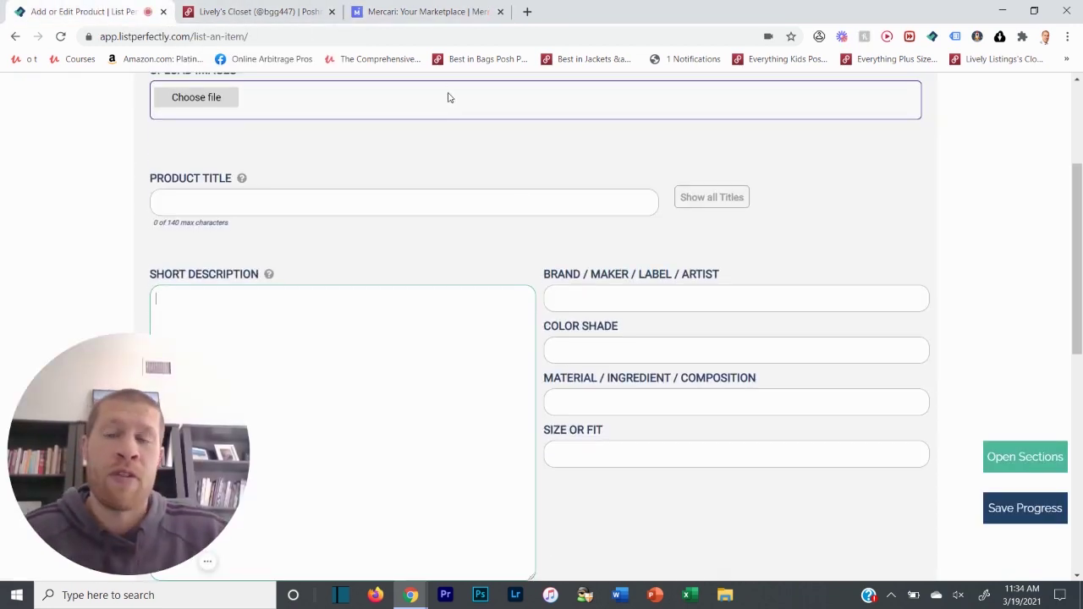
- Return to the Mercari listing and enlarge the description box to show its full text
{"action": "left_click", "coordinate": [436, 11]}
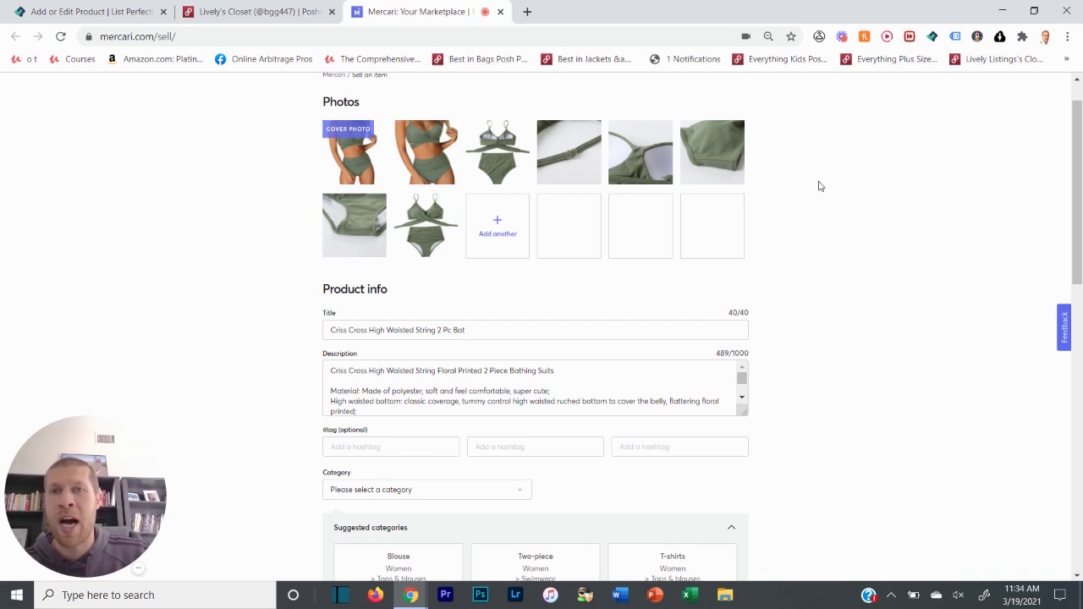
{"action": "scroll", "coordinate": [819, 199], "scroll_direction": "down", "scroll_amount": 2}
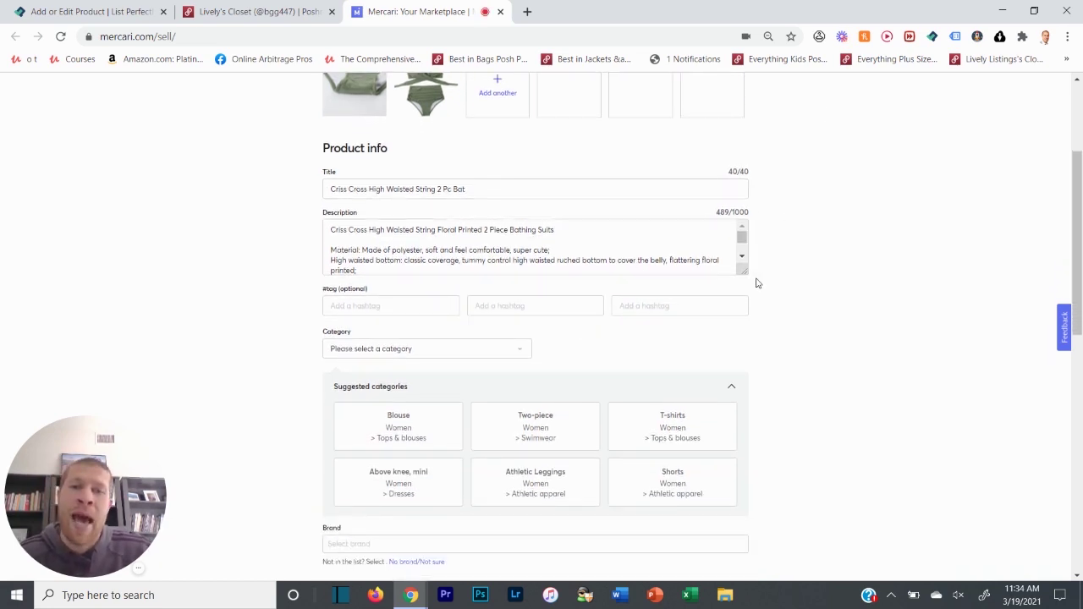
{"action": "left_click_drag", "start_coordinate": [743, 271], "coordinate": [764, 539]}
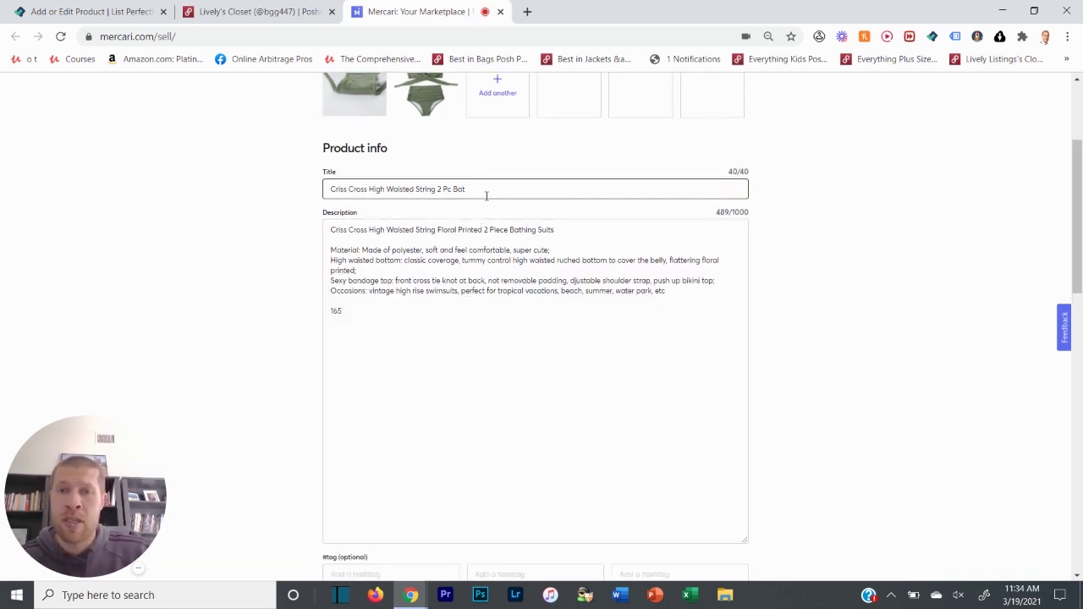
- Change the Mercari listing title to "Criss Cross High Waisted String Bikini"
{"action": "scroll", "coordinate": [500, 220], "scroll_direction": "up", "scroll_amount": 2}
{"action": "left_click", "coordinate": [490, 330]}
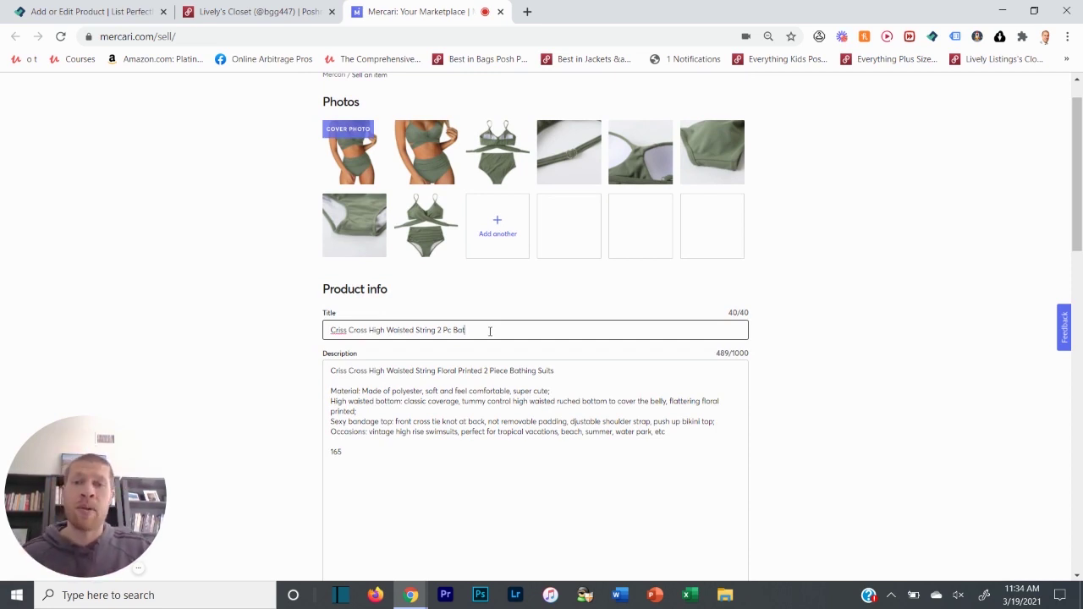
{"action": "left_click_drag", "start_coordinate": [490, 330], "coordinate": [320, 345]}
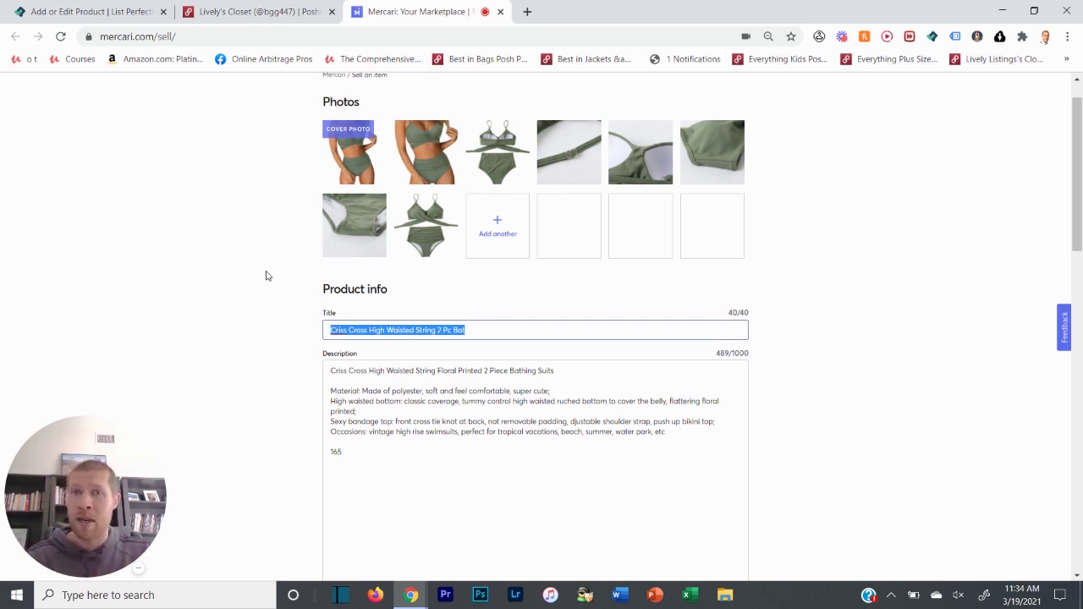
{"action": "left_click", "coordinate": [503, 331]}
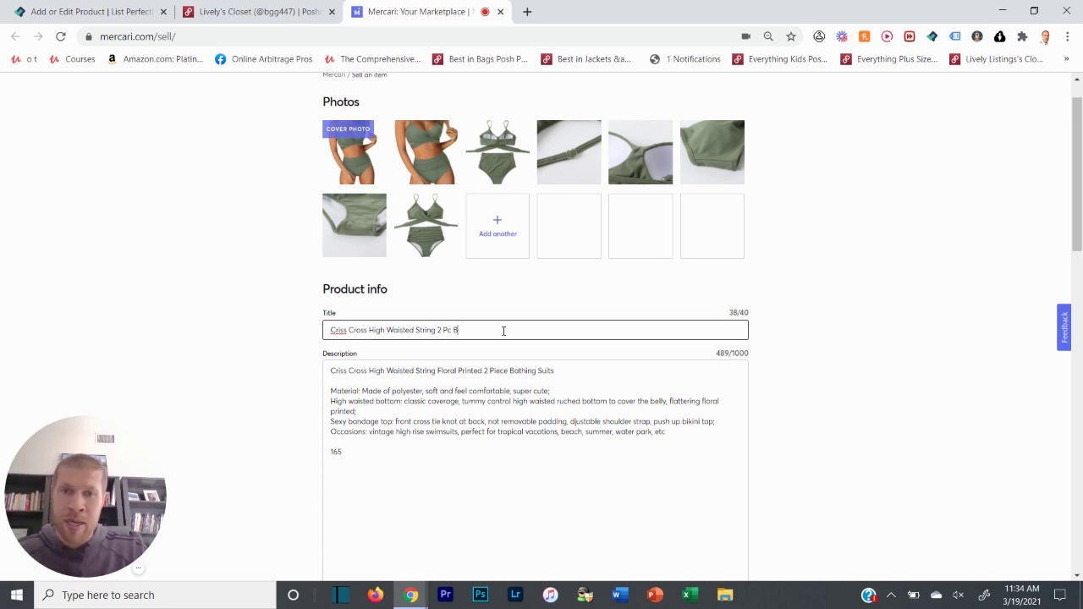
{"action": "type", "text": "at"}
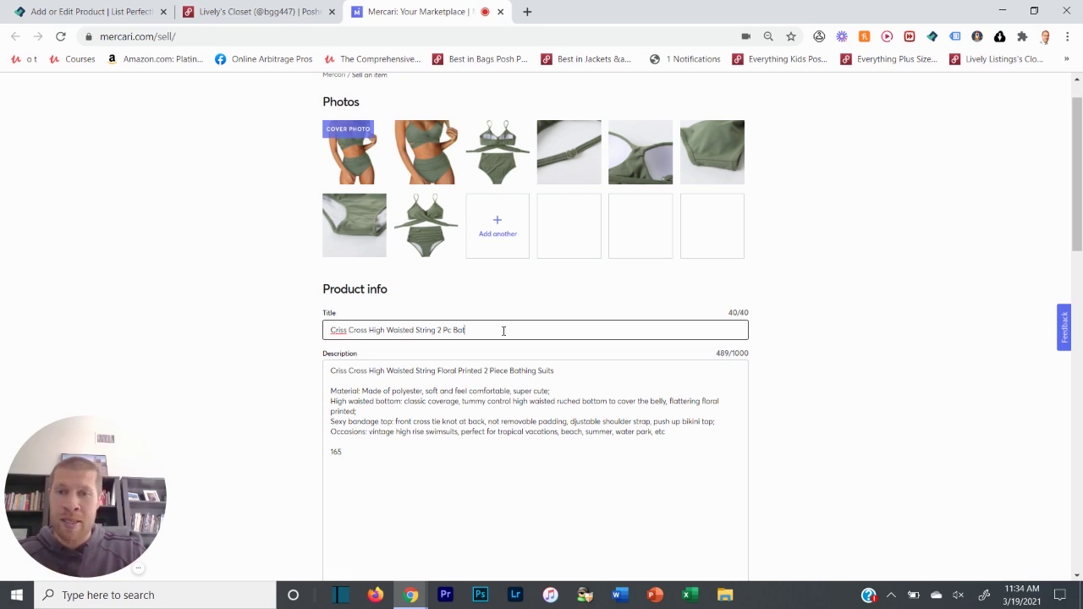
{"action": "key", "text": "BackSpace"}
{"action": "key", "text": "BackSpace"}
{"action": "key", "text": "BackSpace"}
{"action": "key", "text": "BackSpace"}
{"action": "key", "text": "BackSpace"}
{"action": "key", "text": "BackSpace"}
{"action": "key", "text": "BackSpace"}
{"action": "key", "text": "BackSpace"}
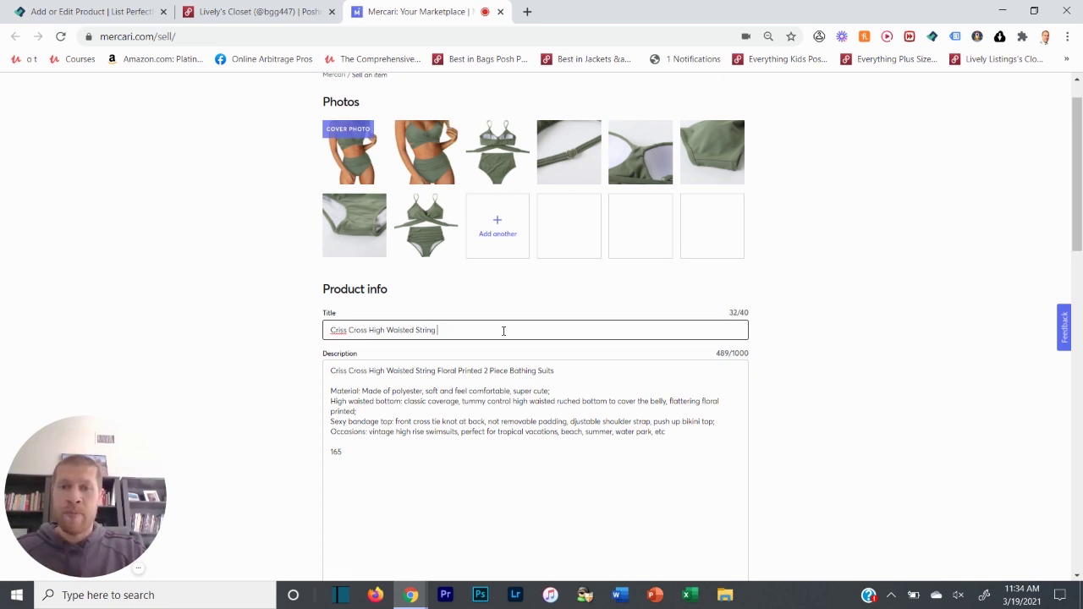
{"action": "type", "text": "Bikini"}
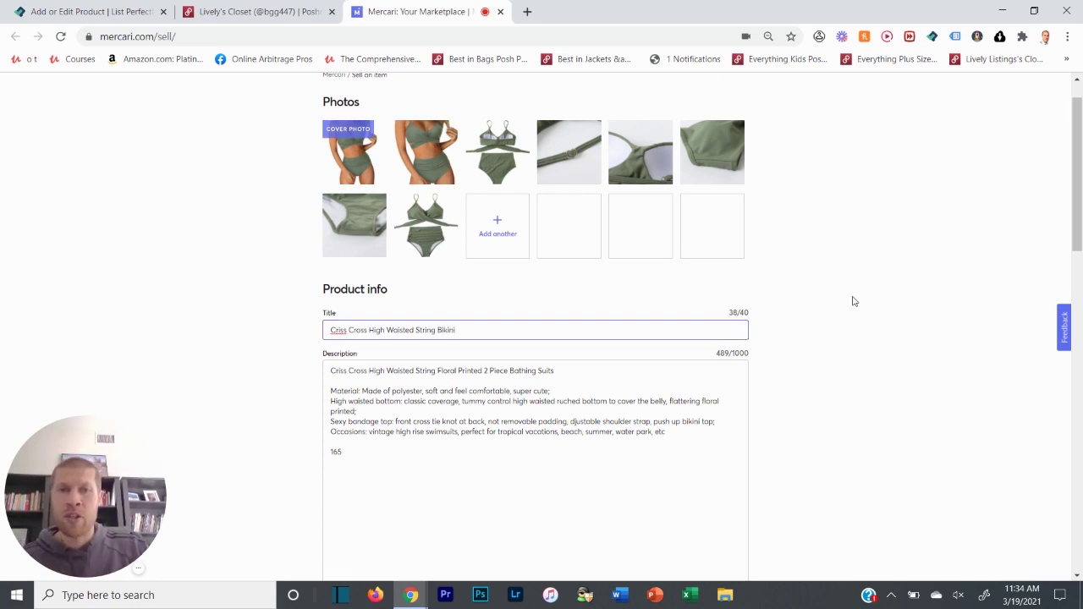
{"action": "key", "text": "Tab"}
{"action": "left_click", "coordinate": [477, 351]}
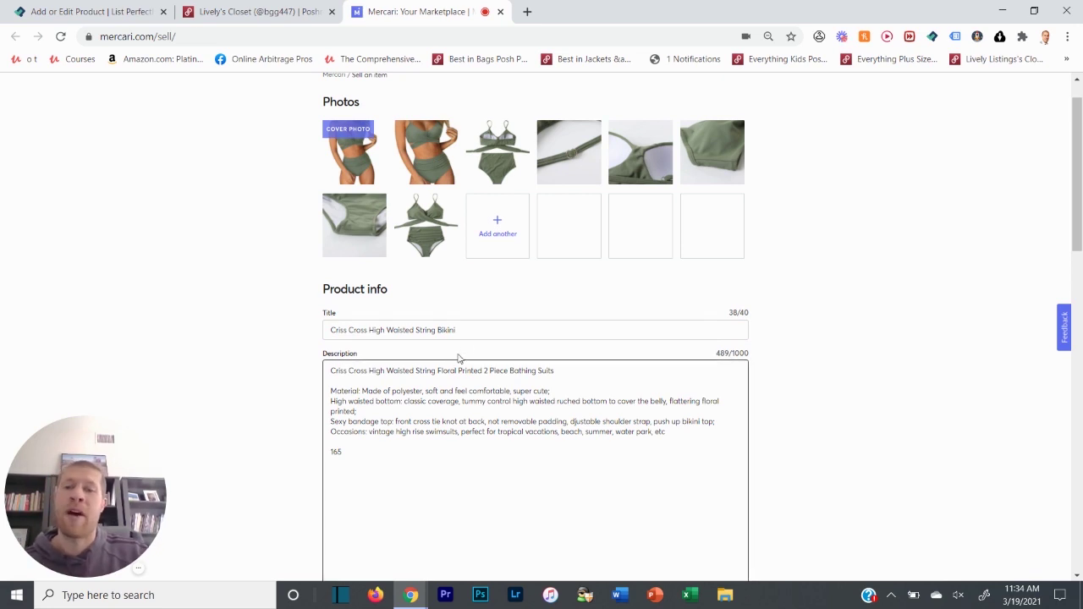
- Examine the Mercari listing's photos, description, hashtag, category, brand, condition, color, shipping and pricing fields
{"action": "scroll", "coordinate": [458, 358], "scroll_direction": "down", "scroll_amount": 2}
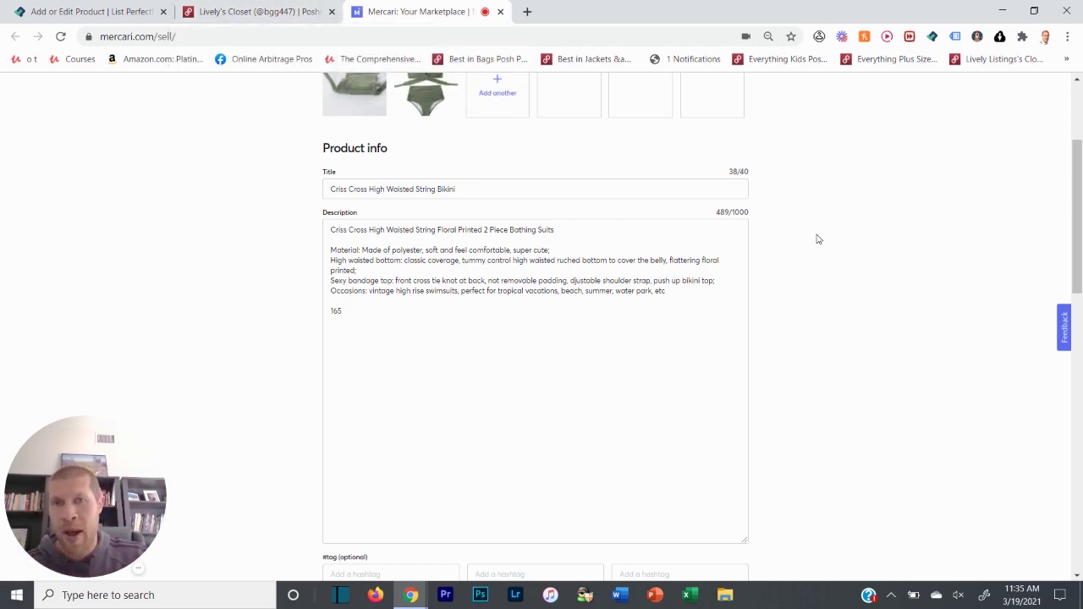
{"action": "scroll", "coordinate": [820, 237], "scroll_direction": "up", "scroll_amount": 1}
{"action": "scroll", "coordinate": [804, 326], "scroll_direction": "up", "scroll_amount": 2}
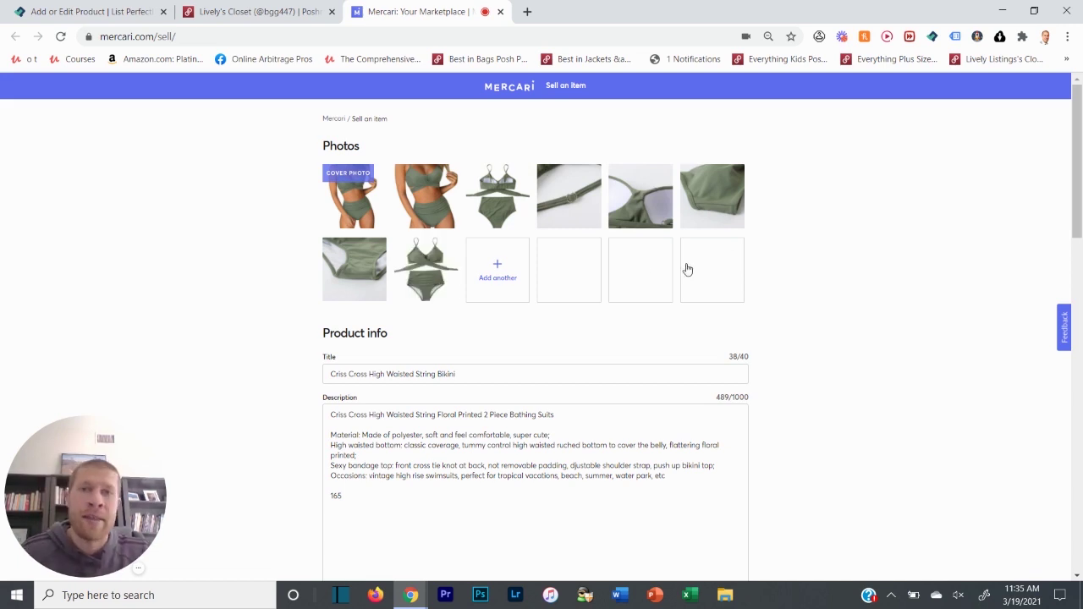
{"action": "scroll", "coordinate": [776, 269], "scroll_direction": "down", "scroll_amount": 2}
{"action": "scroll", "coordinate": [770, 262], "scroll_direction": "down", "scroll_amount": 2}
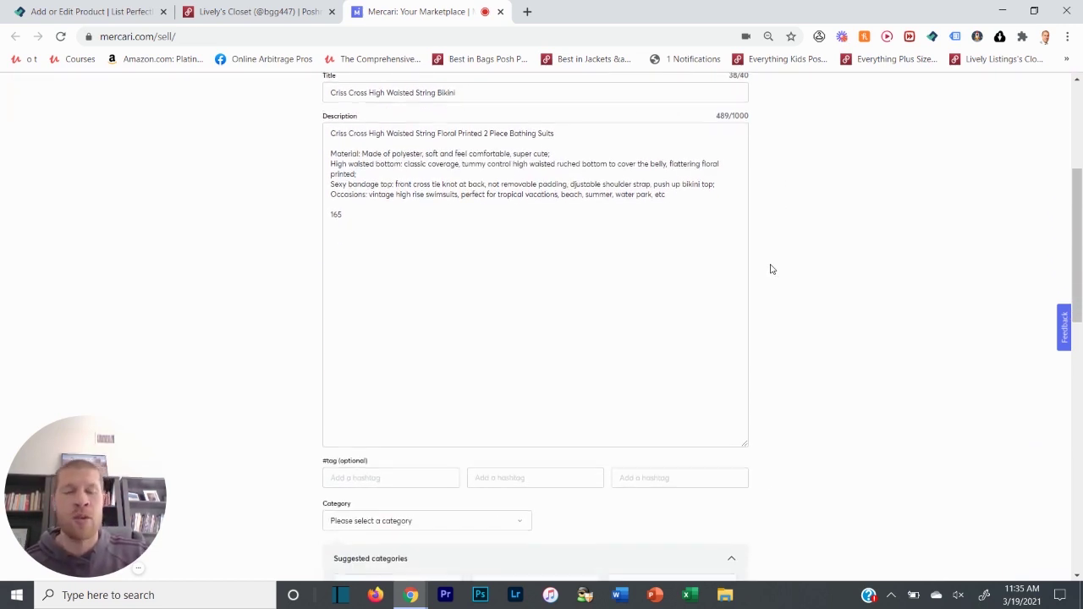
{"action": "scroll", "coordinate": [787, 273], "scroll_direction": "down", "scroll_amount": 3}
{"action": "scroll", "coordinate": [759, 285], "scroll_direction": "down", "scroll_amount": 2}
{"action": "left_click", "coordinate": [386, 125]}
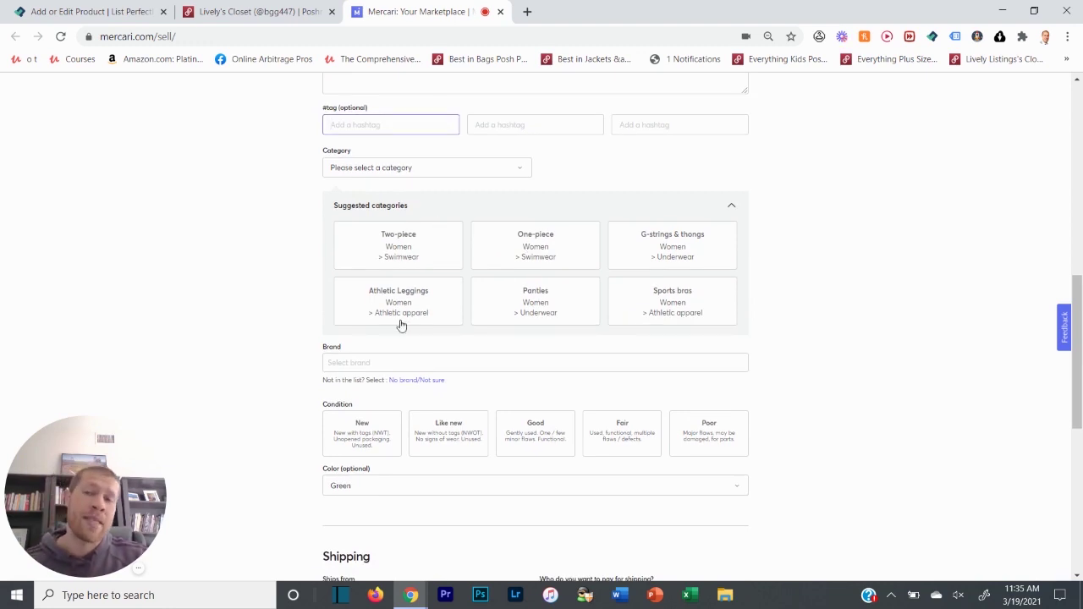
{"action": "scroll", "coordinate": [411, 359], "scroll_direction": "down", "scroll_amount": 2}
{"action": "scroll", "coordinate": [440, 237], "scroll_direction": "up", "scroll_amount": 2}
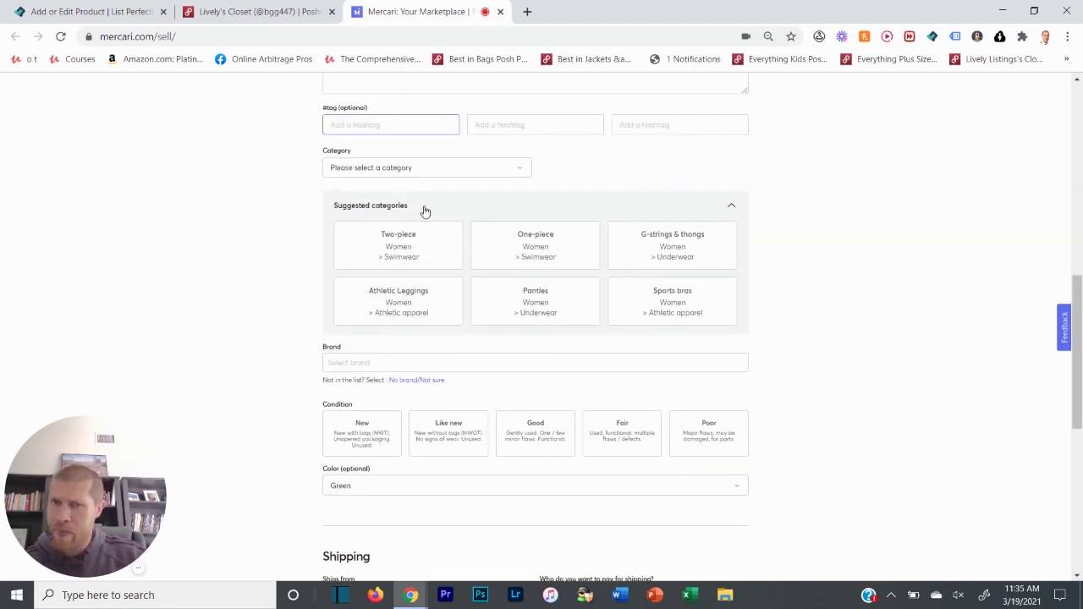
{"action": "scroll", "coordinate": [415, 271], "scroll_direction": "down", "scroll_amount": 4}
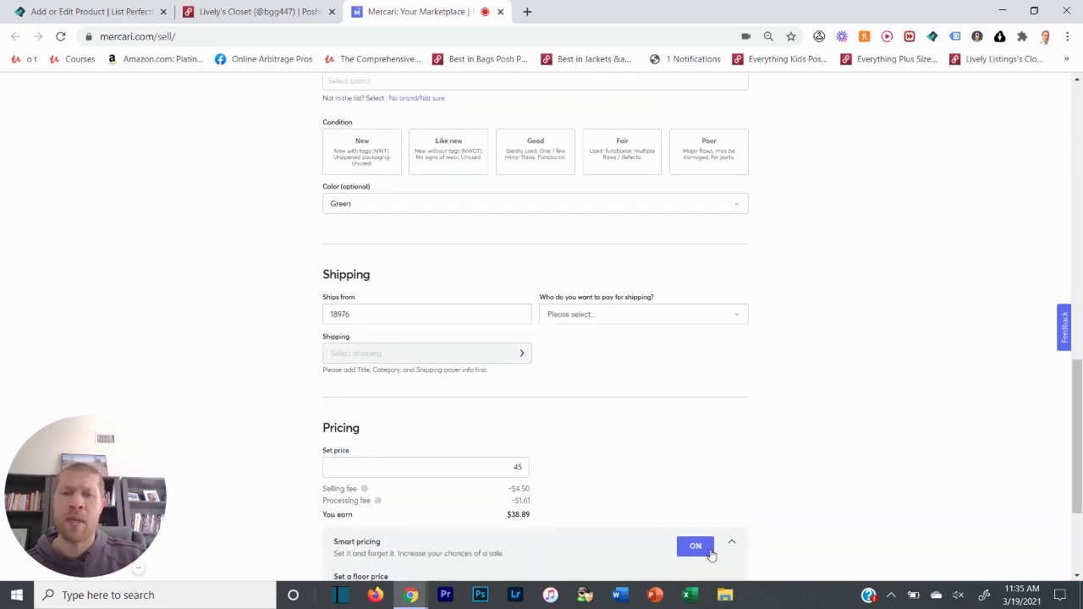
{"action": "scroll", "coordinate": [542, 423], "scroll_direction": "down", "scroll_amount": 2}
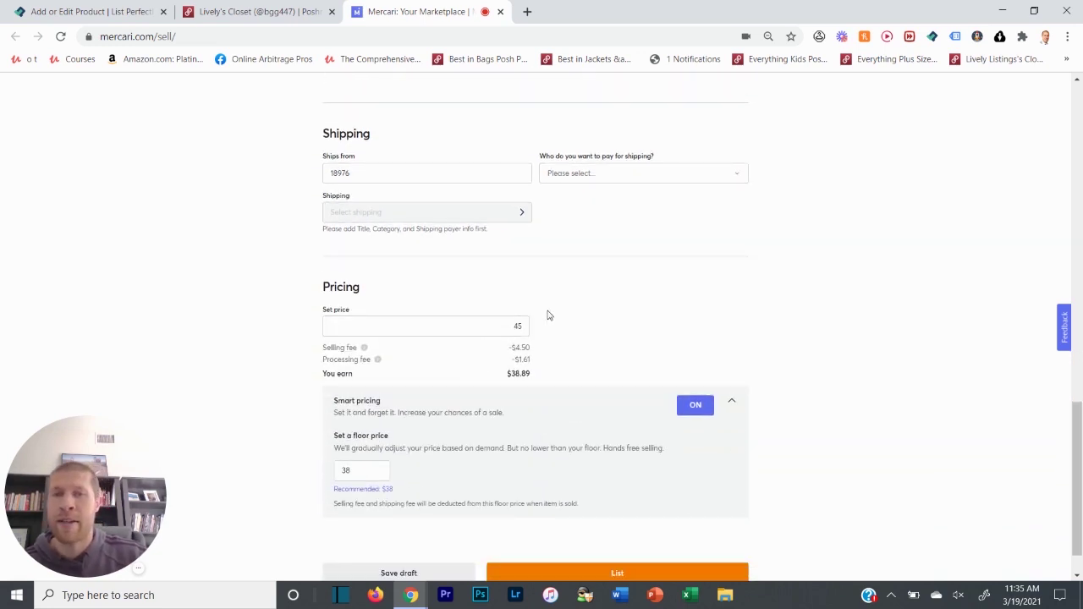
{"action": "left_click", "coordinate": [385, 171]}
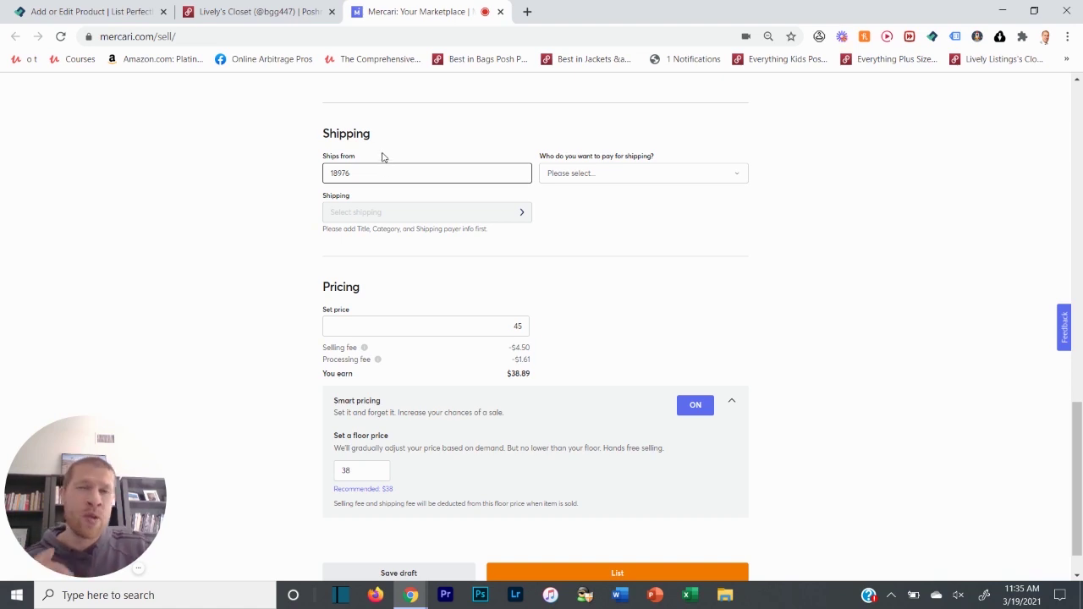
- Recheck the Mercari listing from its photos and description through the suggested categories to the shipping and smart pricing settings
{"action": "key", "text": "shift+Tab"}
{"action": "key", "text": "shift+Tab"}
{"action": "key", "text": "shift+Tab"}
{"action": "key", "text": "shift+Tab"}
{"action": "key", "text": "shift+Tab"}
{"action": "key", "text": "shift+Tab"}
{"action": "key", "text": "shift+Tab"}
{"action": "key", "text": "shift+Tab"}
{"action": "scroll", "coordinate": [491, 239], "scroll_direction": "up", "scroll_amount": 3}
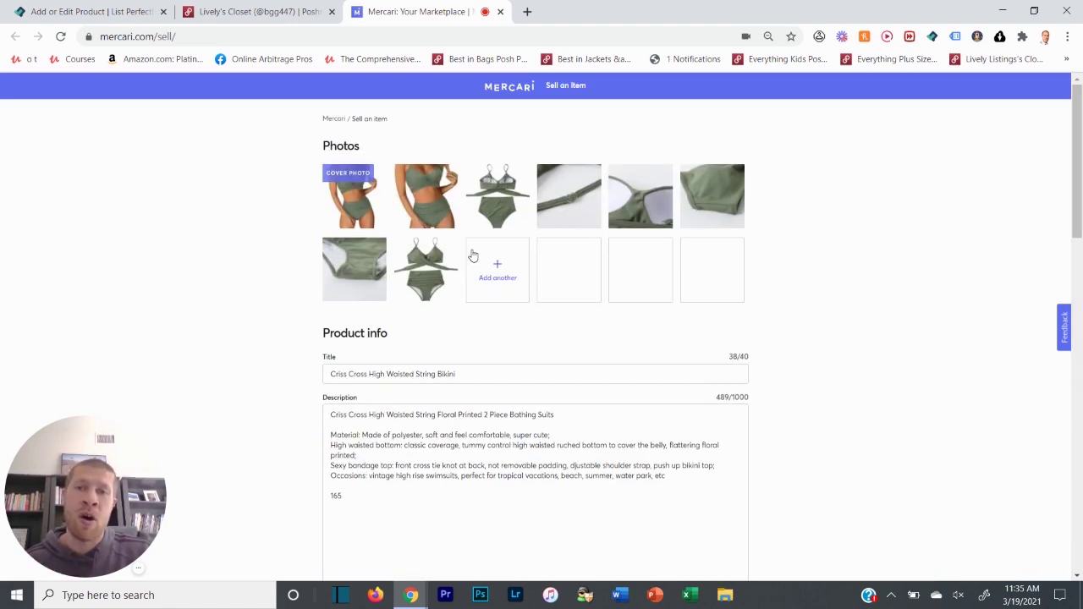
{"action": "mouse_move", "coordinate": [376, 206]}
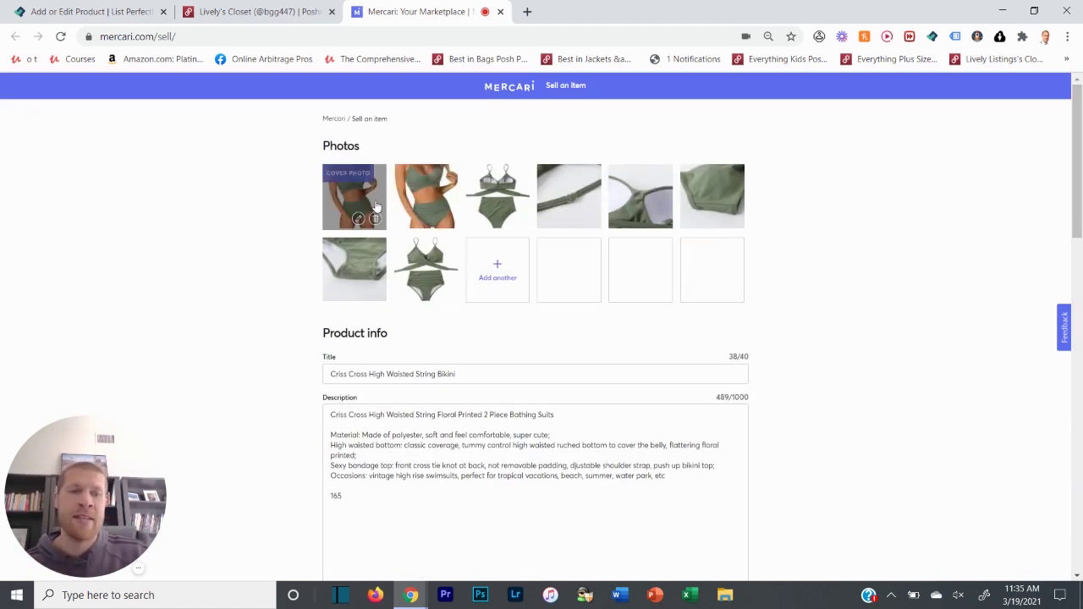
{"action": "scroll", "coordinate": [799, 203], "scroll_direction": "down", "scroll_amount": 5}
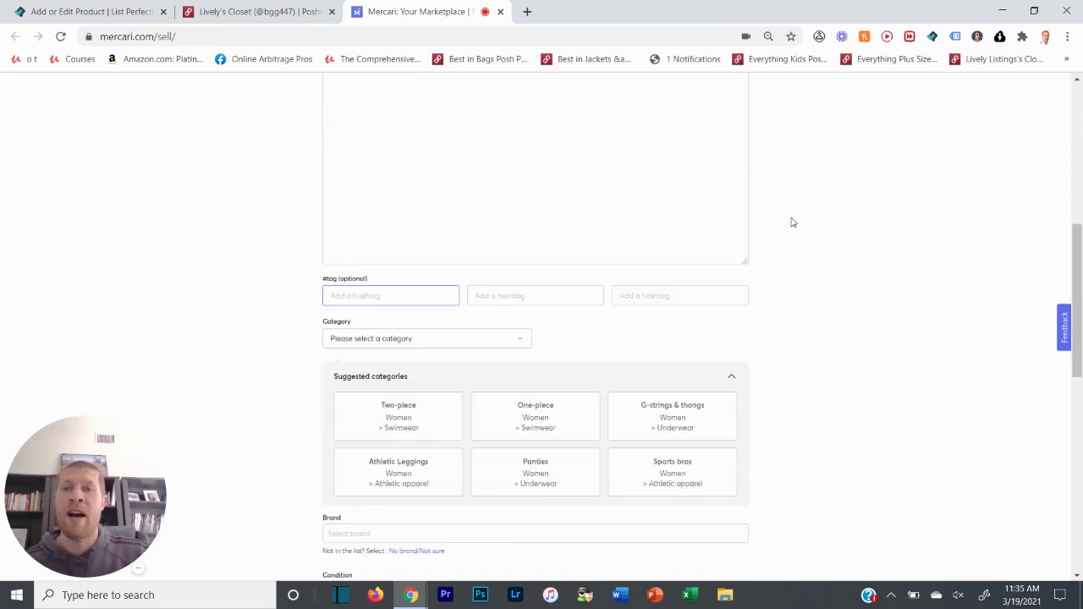
{"action": "scroll", "coordinate": [517, 174], "scroll_direction": "up", "scroll_amount": 3}
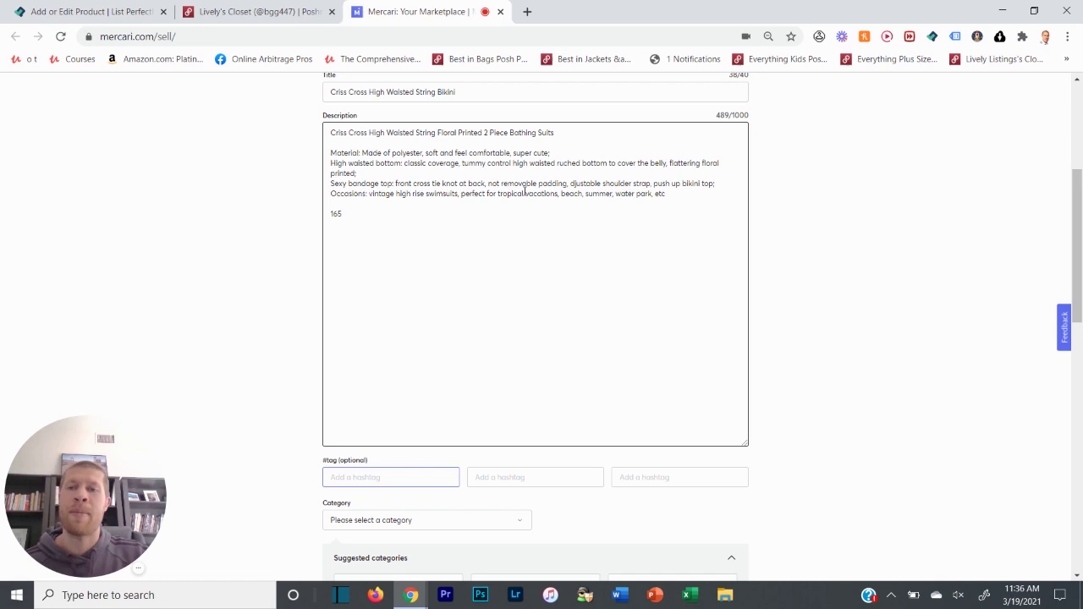
{"action": "left_click", "coordinate": [534, 218]}
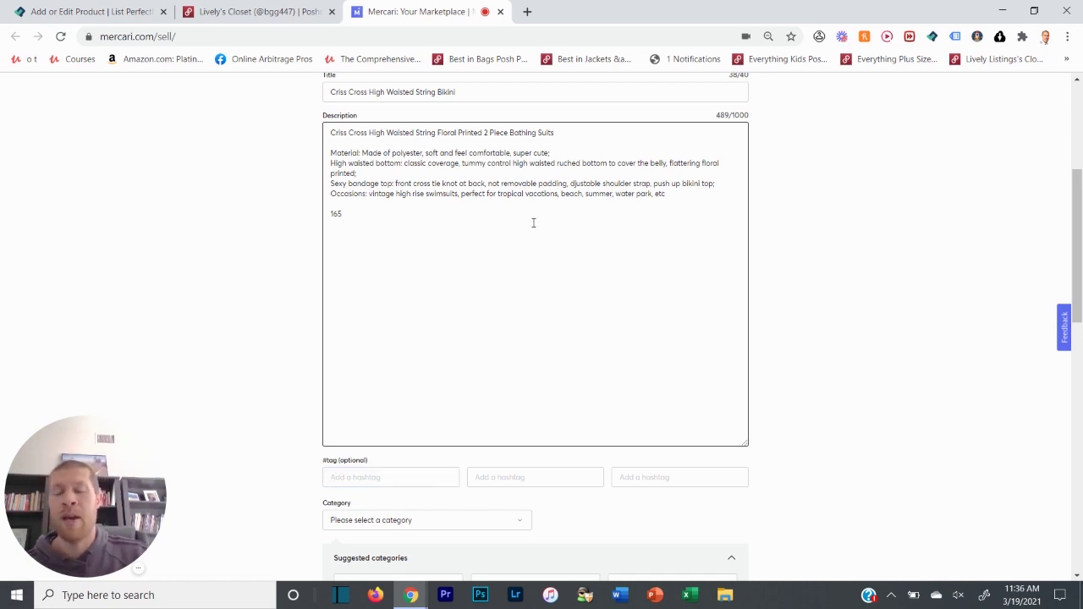
{"action": "scroll", "coordinate": [610, 290], "scroll_direction": "down", "scroll_amount": 9}
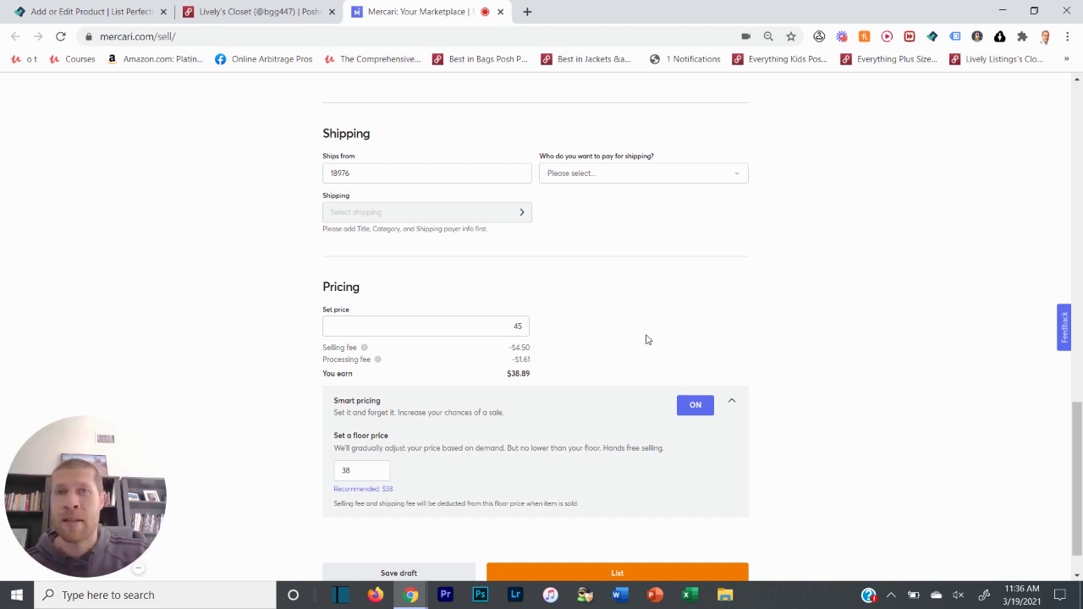
- Switch back to the List Perfectly product form and return to its template and image upload section
{"action": "left_click", "coordinate": [93, 12]}
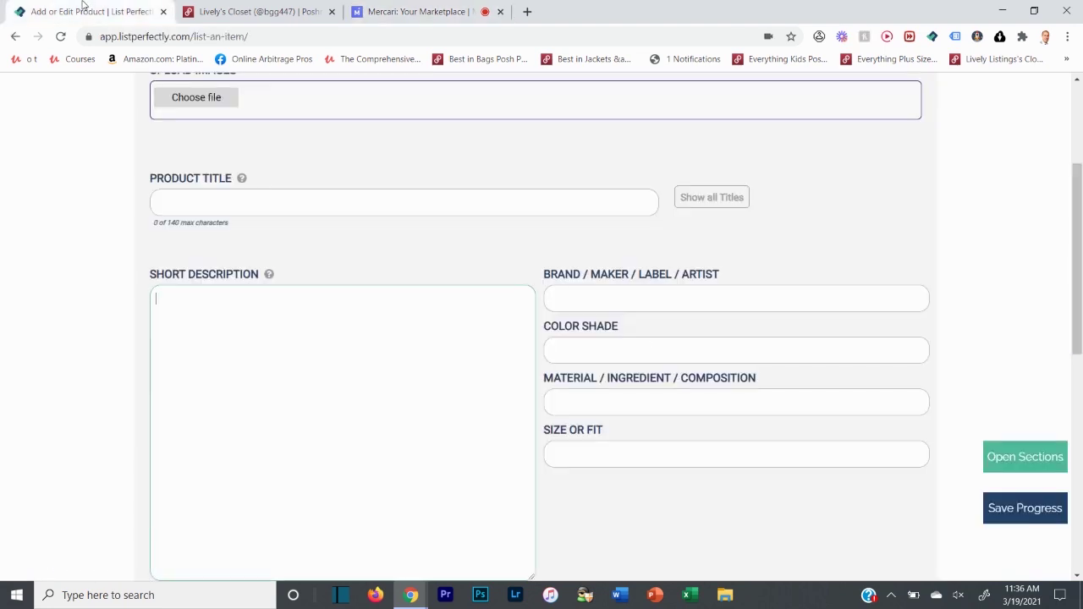
{"action": "scroll", "coordinate": [530, 291], "scroll_direction": "up", "scroll_amount": 3}
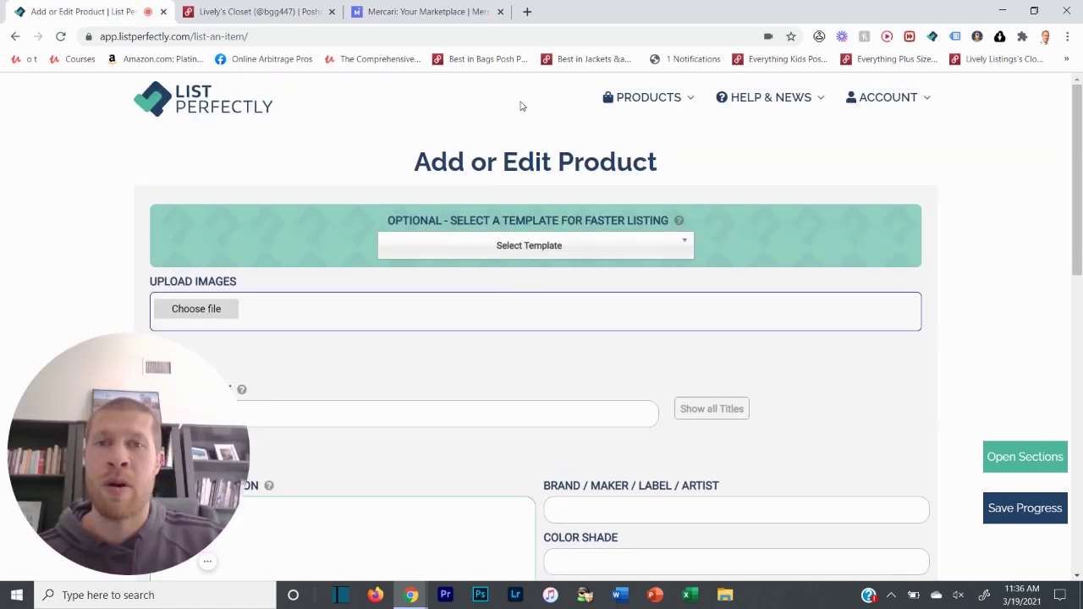